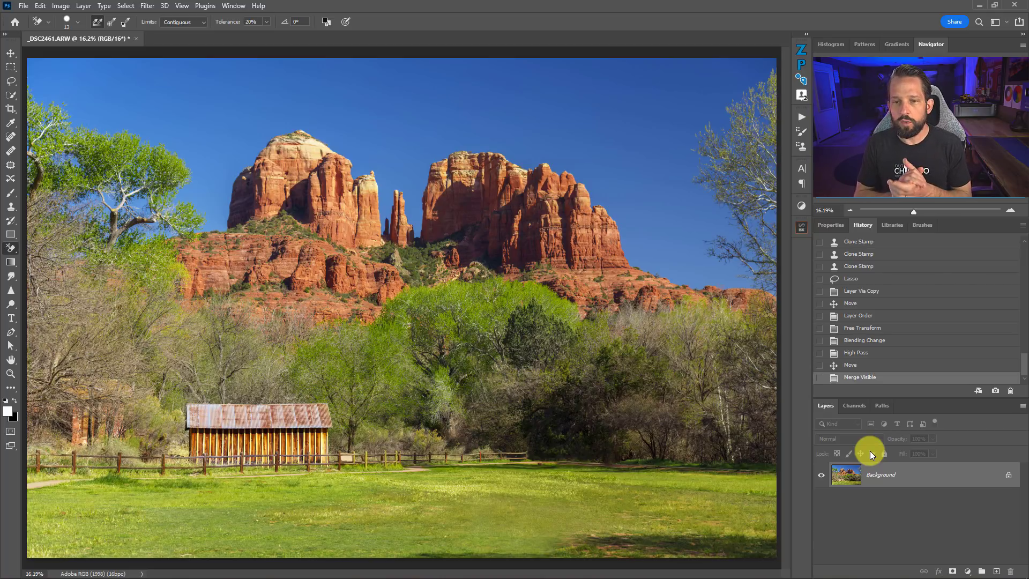
left_click(40, 5)
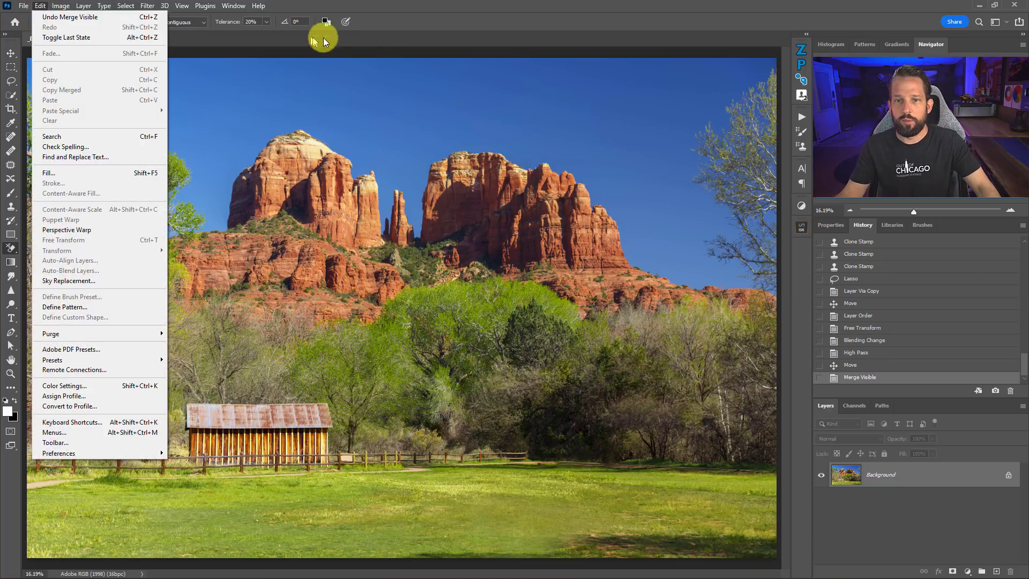
left_click(391, 21)
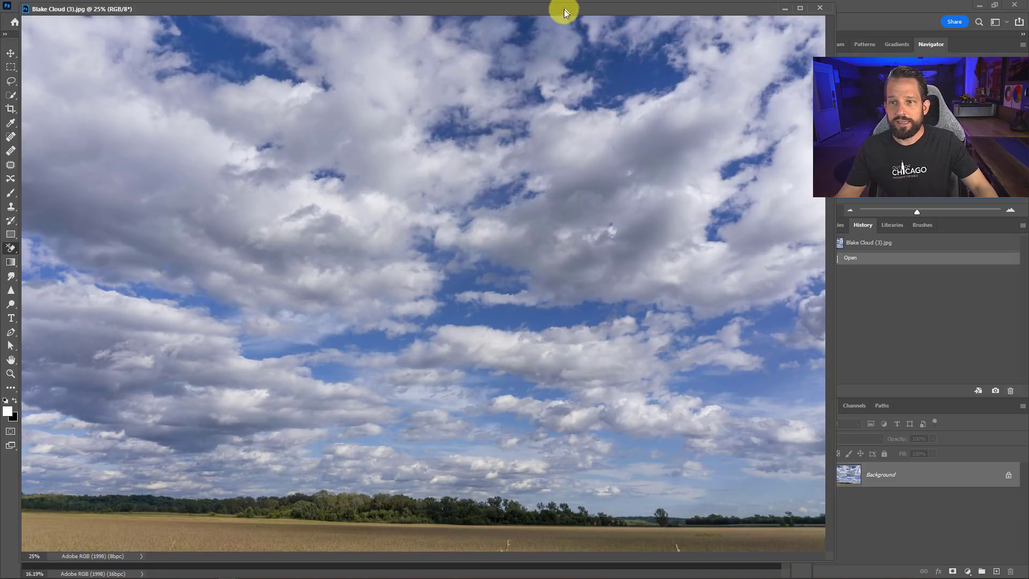
- Copy the Blake Cloud (3).jpg image into the _DSC2461.ARW document as a new layer and close the cloud image
left_click_drag(562, 9, 596, 109)
key("v")
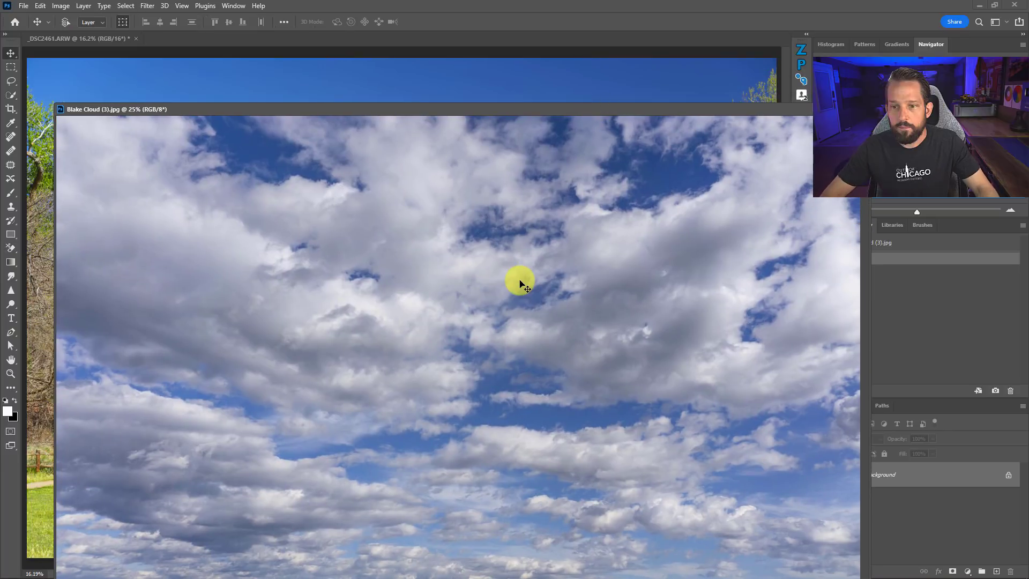
left_click(525, 287)
left_click_drag(526, 287, 456, 85)
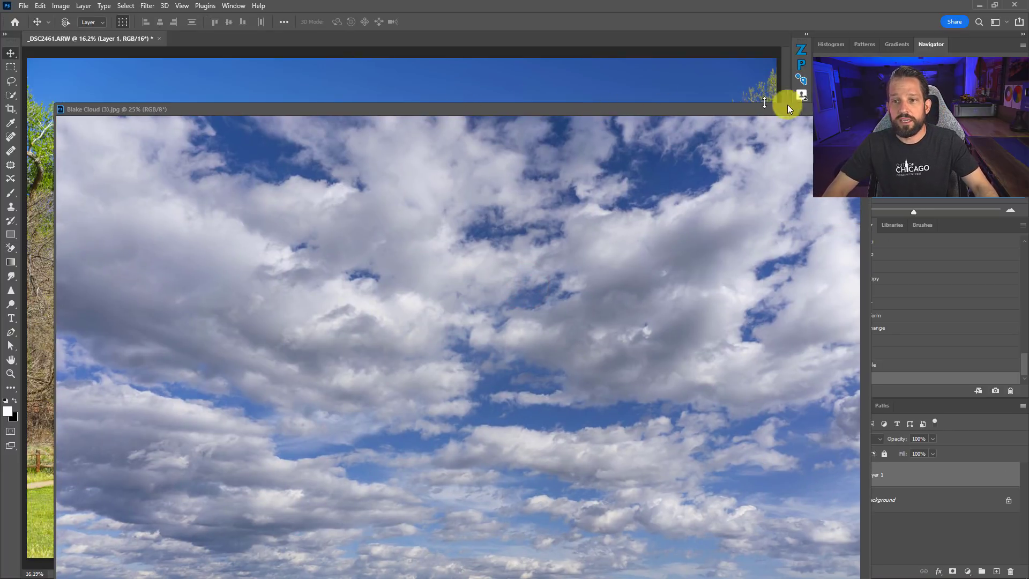
left_click(854, 109)
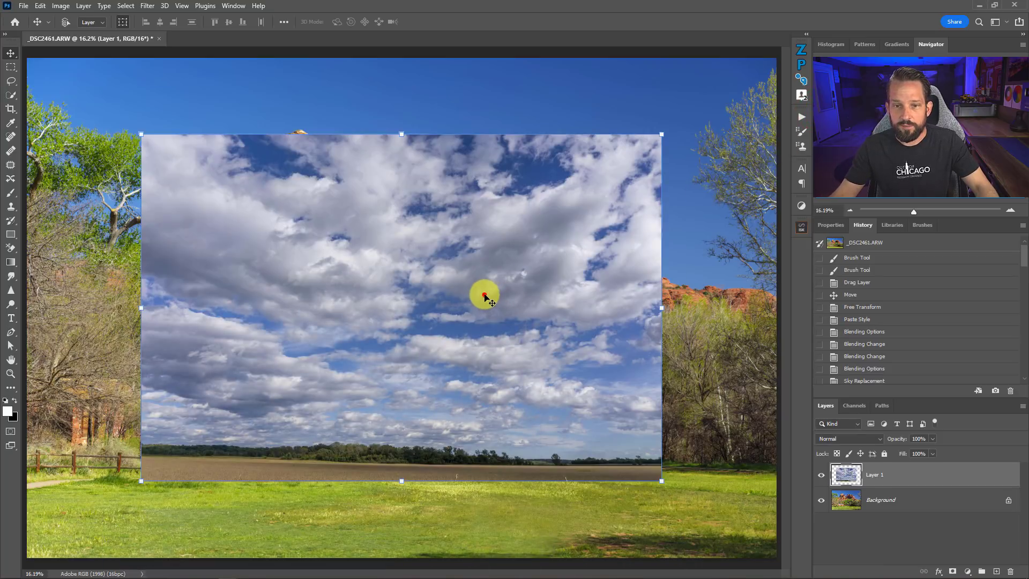
- Align the cloud layer with the canvas's upper-left corner and scale it proportionally to 144.94% to cover the whole photo
left_click_drag(483, 295, 367, 216)
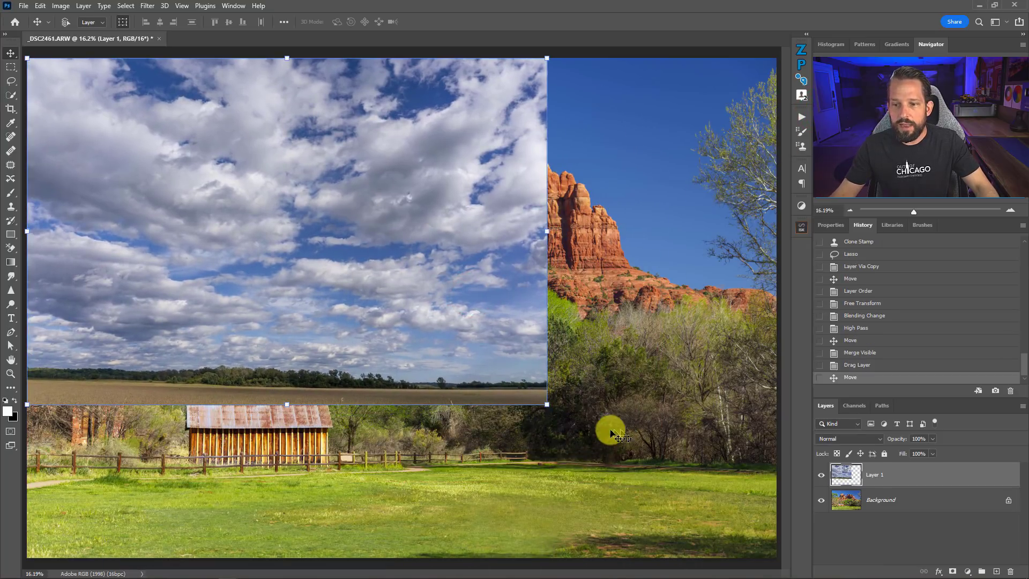
left_click_drag(547, 401, 782, 500)
double_click(496, 374)
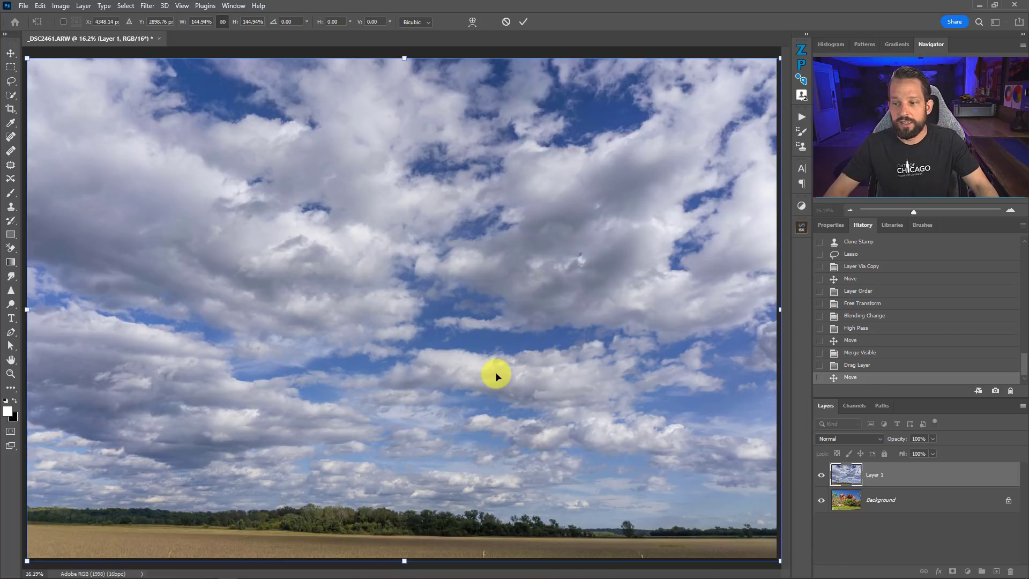
left_click(822, 475)
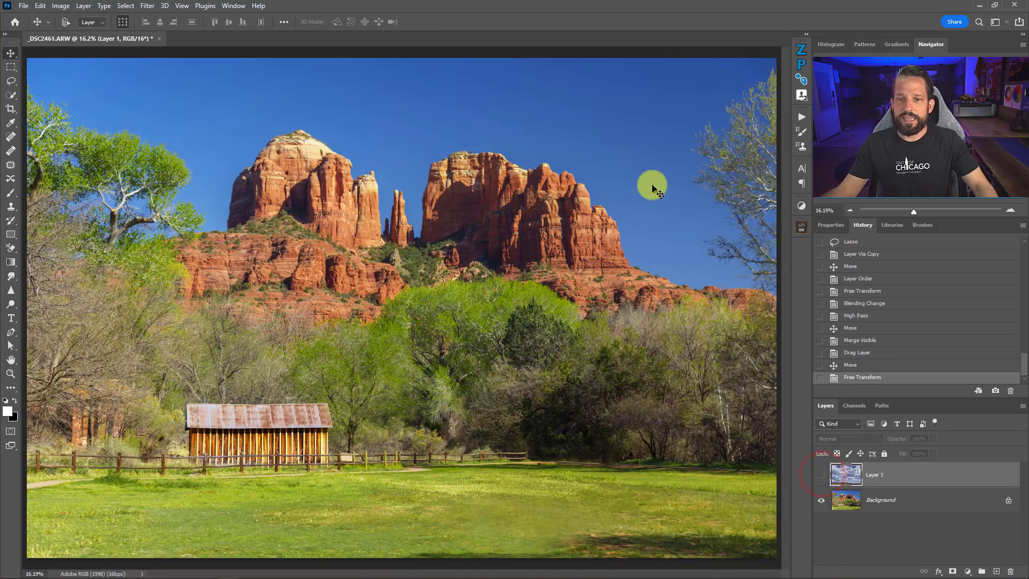
left_click(821, 475)
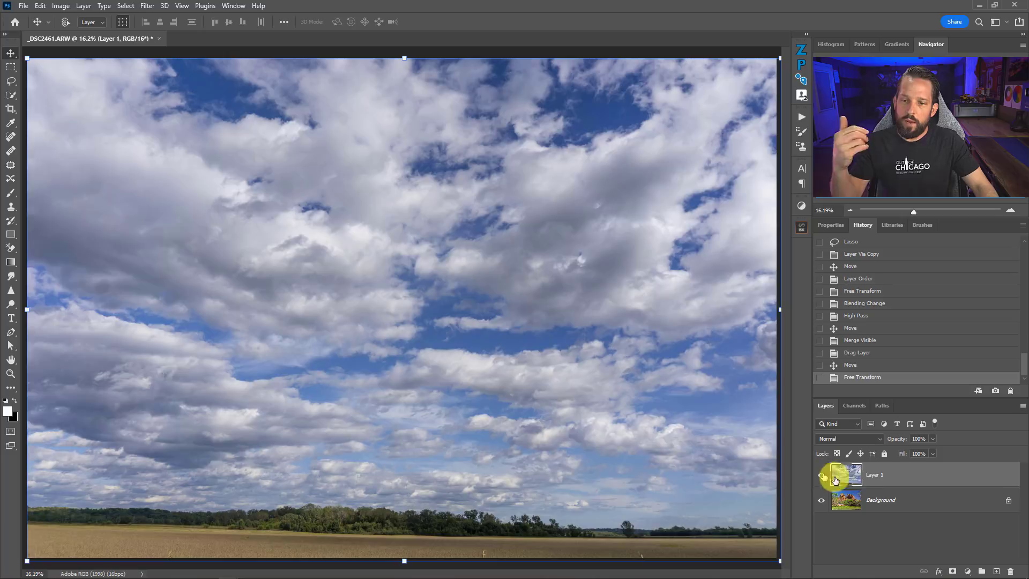
- Open the cloud layer's blending options and set Blend If to the Blue channel
double_click(903, 478)
left_click_drag(770, 307, 443, 119)
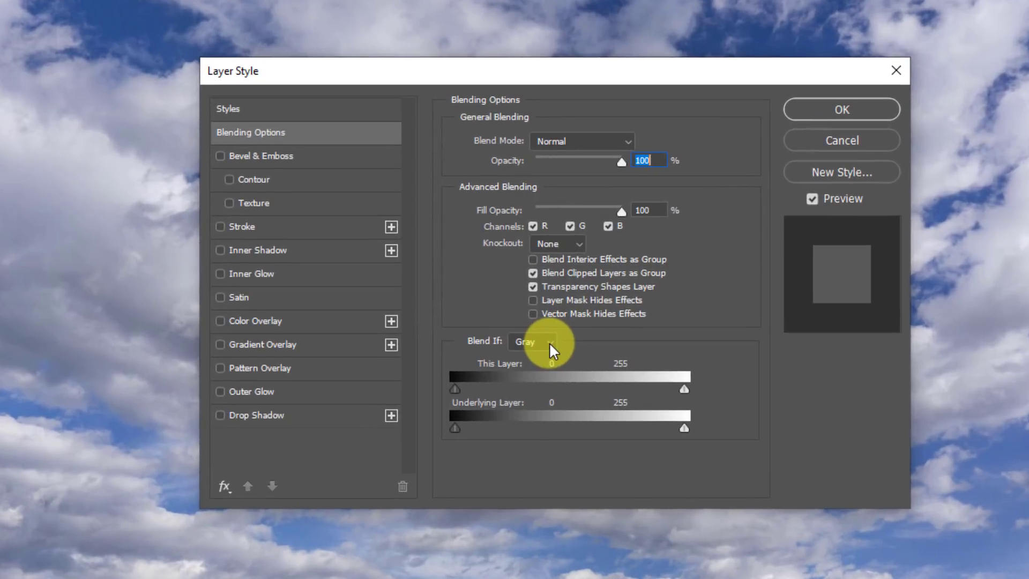
left_click(463, 280)
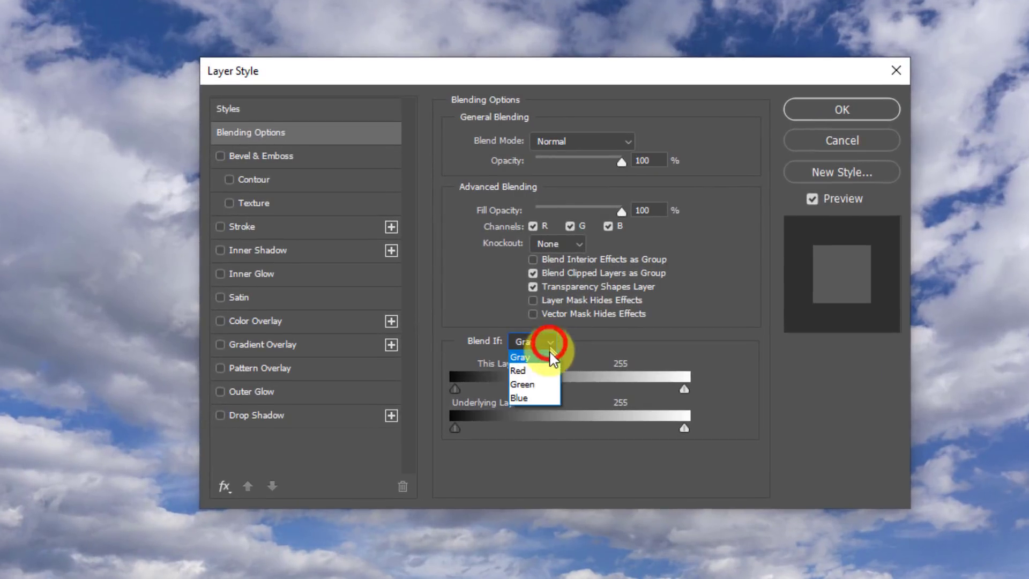
left_click(539, 397)
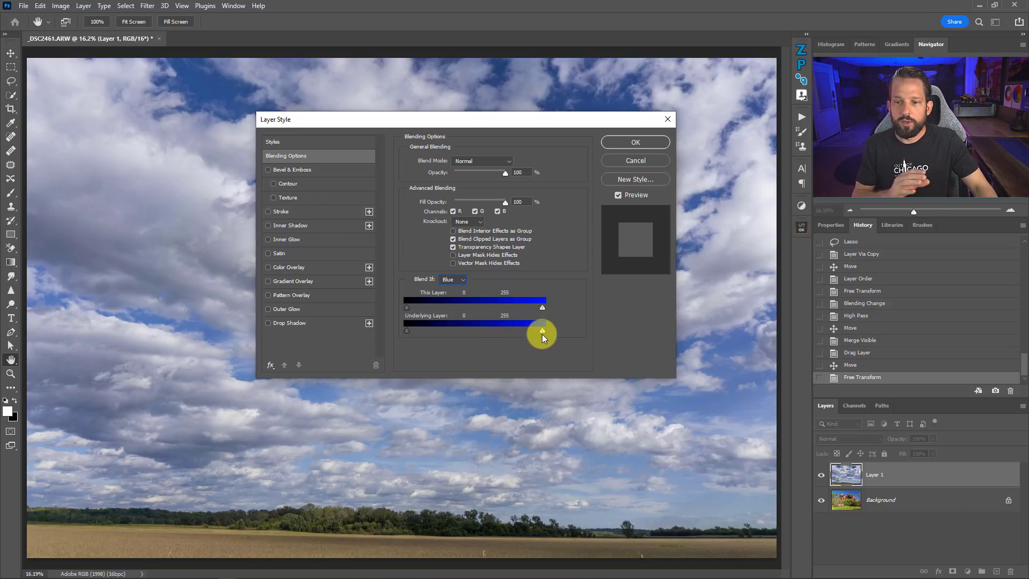
- Raise the Blue channel's Underlying Layer black slider to 134 and split it to 95 / 175 for a soft transition
left_click_drag(542, 333, 446, 314)
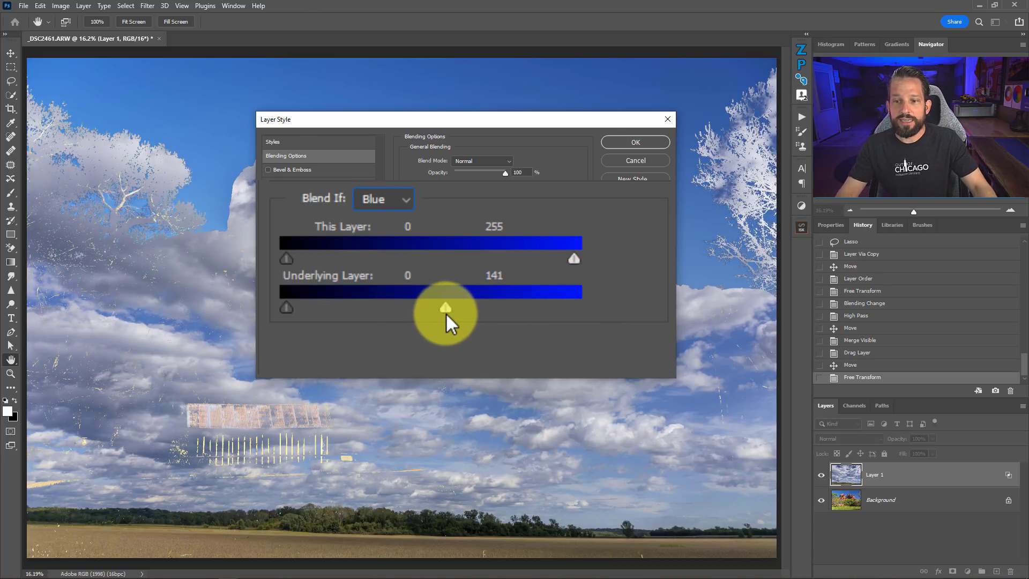
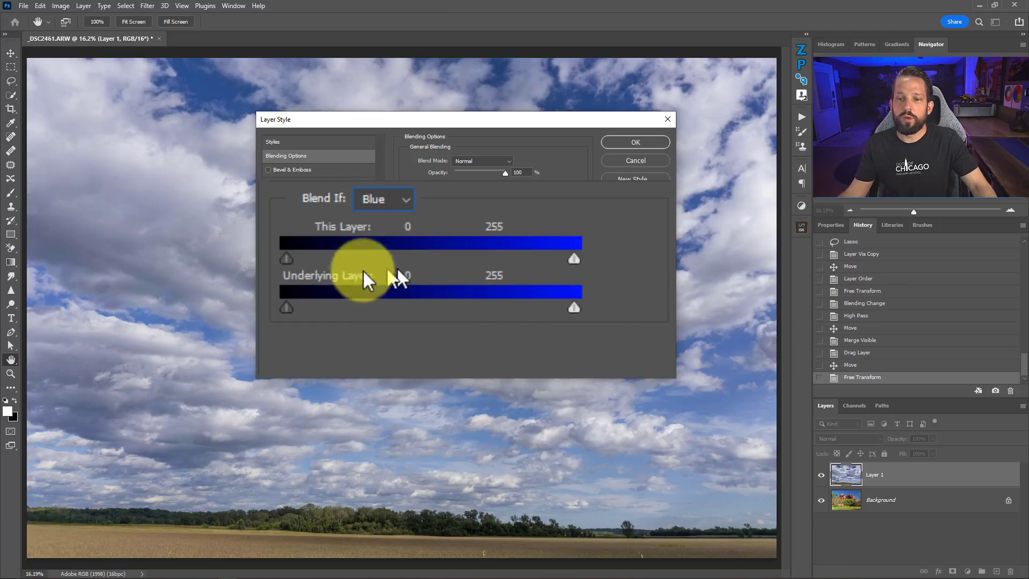
left_click(286, 302)
left_click_drag(287, 301, 451, 304)
left_click_drag(458, 120, 418, 237)
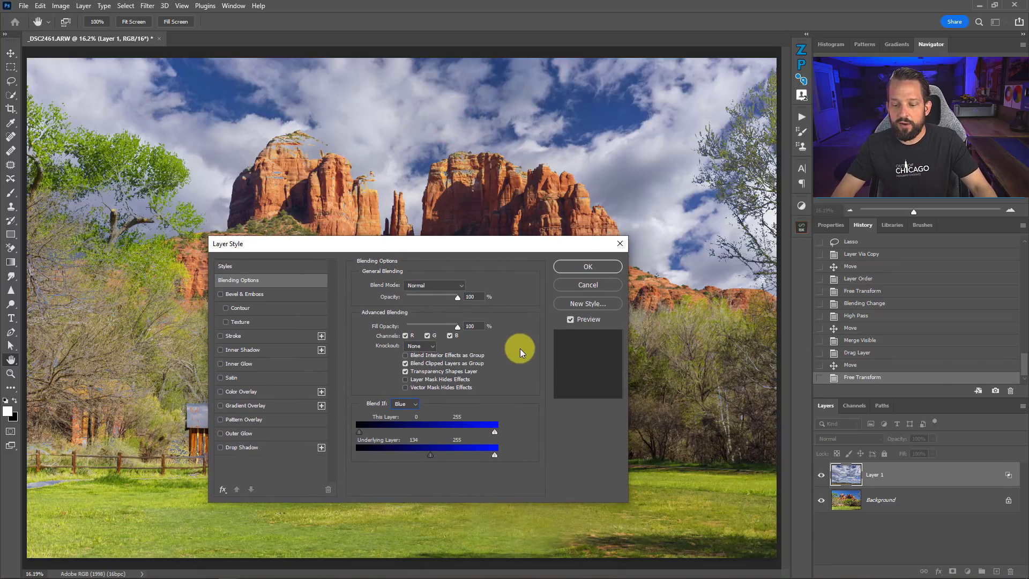
key("alt")
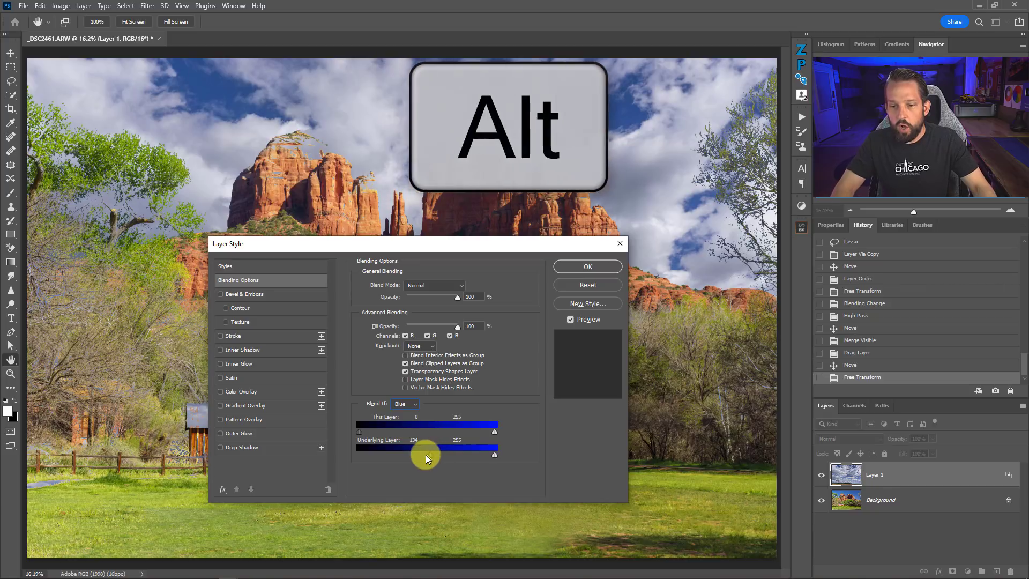
left_click_drag(429, 455, 454, 453)
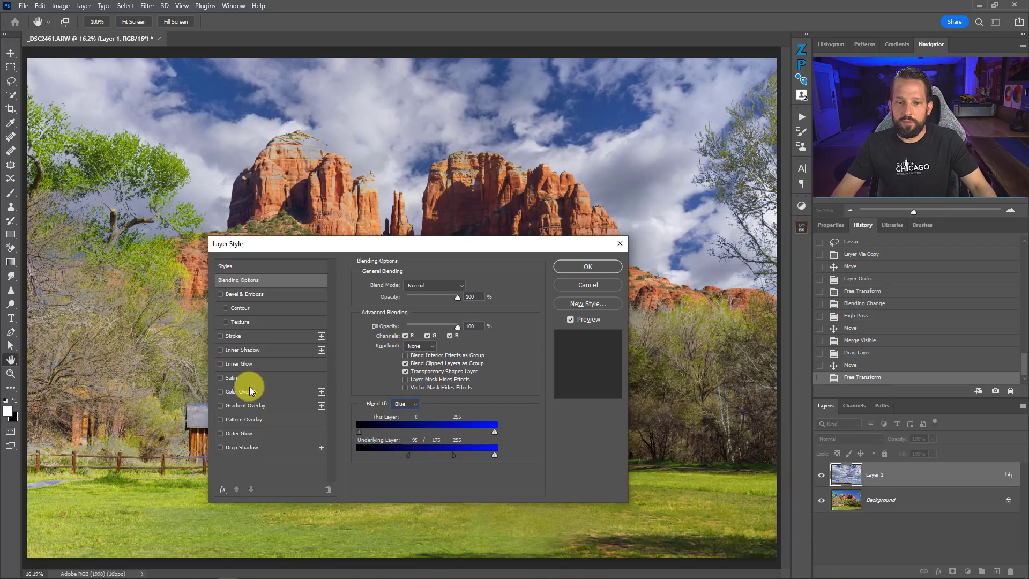
- Enable a magenta Color Overlay and split the Red channel's Underlying Layer white slider to 103 / 182 in the Blend If settings
left_click(221, 392)
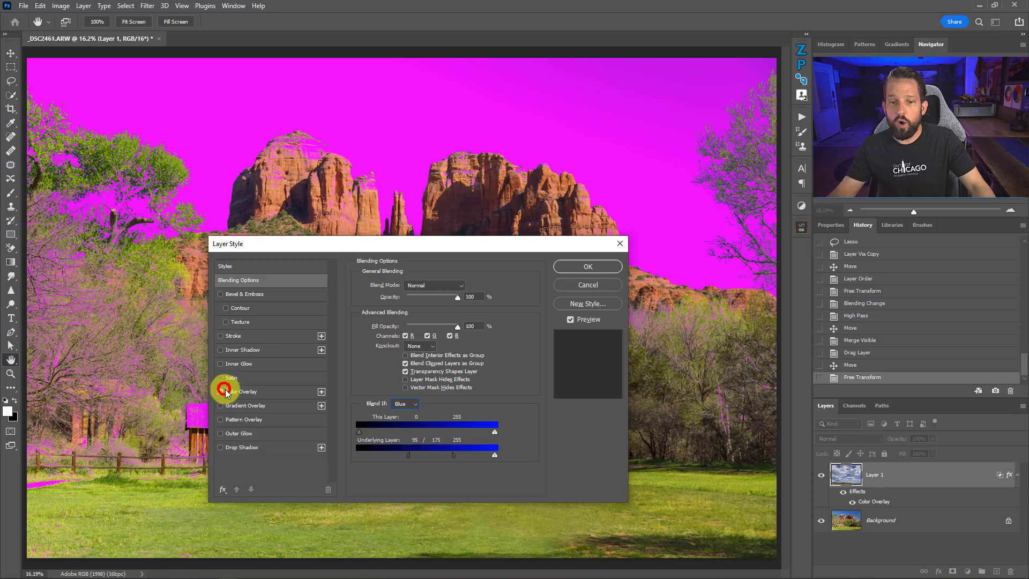
left_click_drag(344, 254, 471, 243)
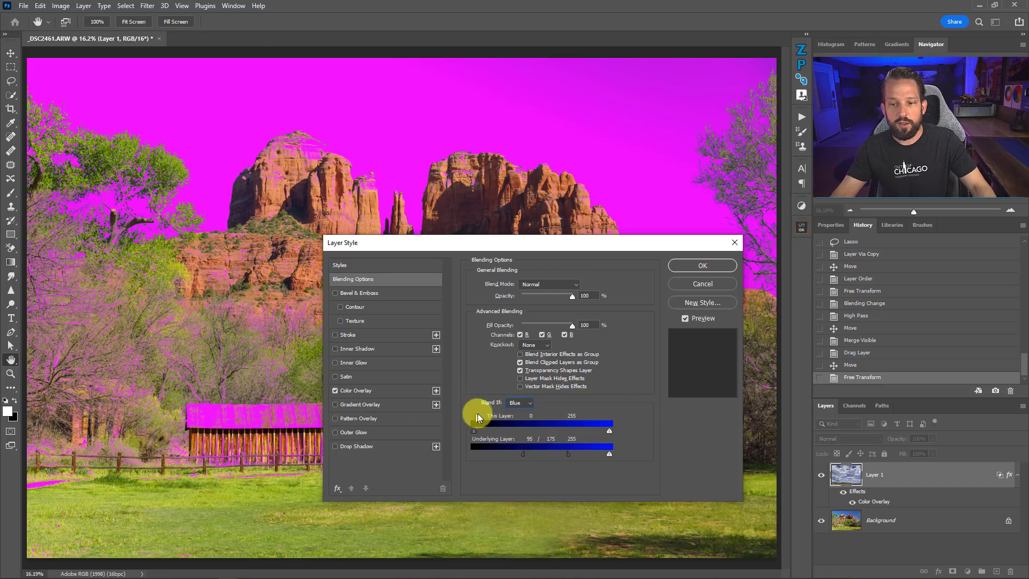
left_click(528, 403)
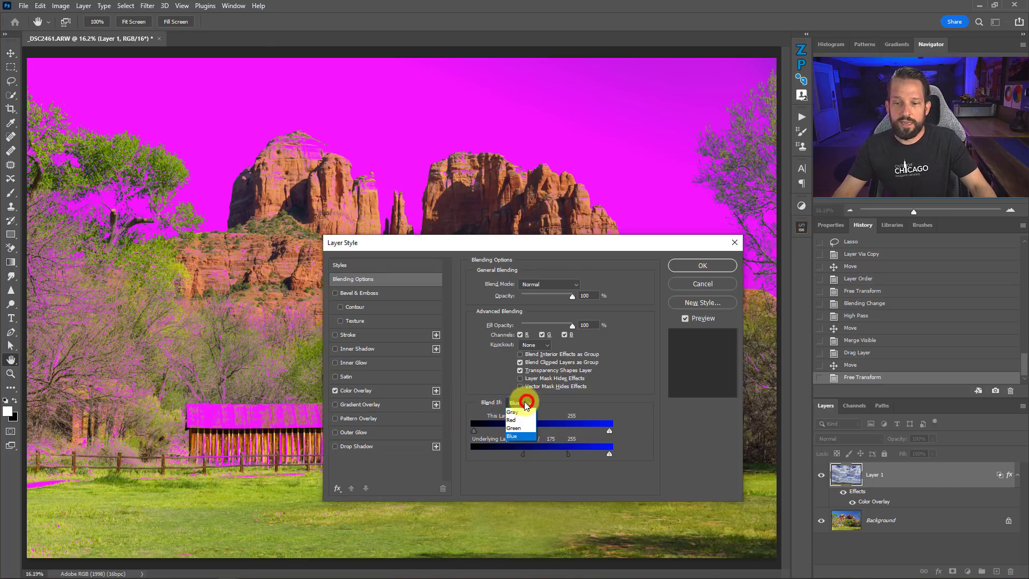
left_click(522, 420)
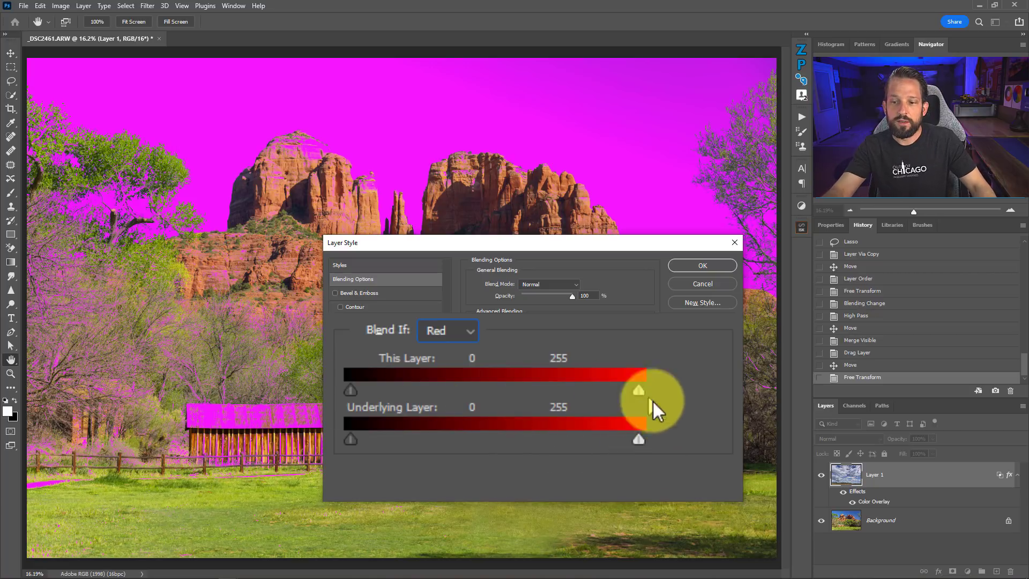
left_click_drag(636, 438, 500, 435)
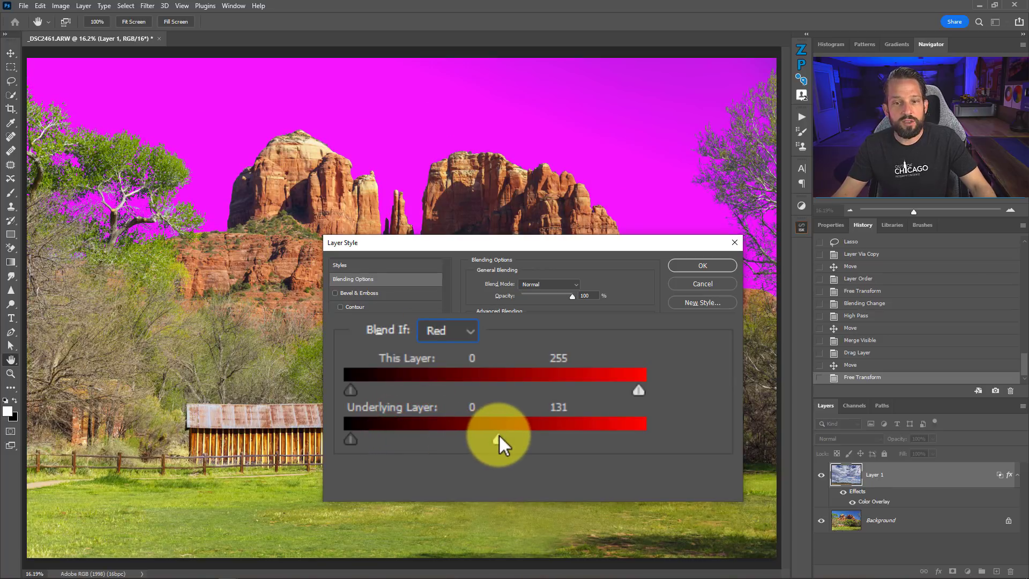
mouse_move(499, 435)
left_mouse_down()
mouse_move(543, 438)
mouse_move(484, 442)
left_mouse_up()
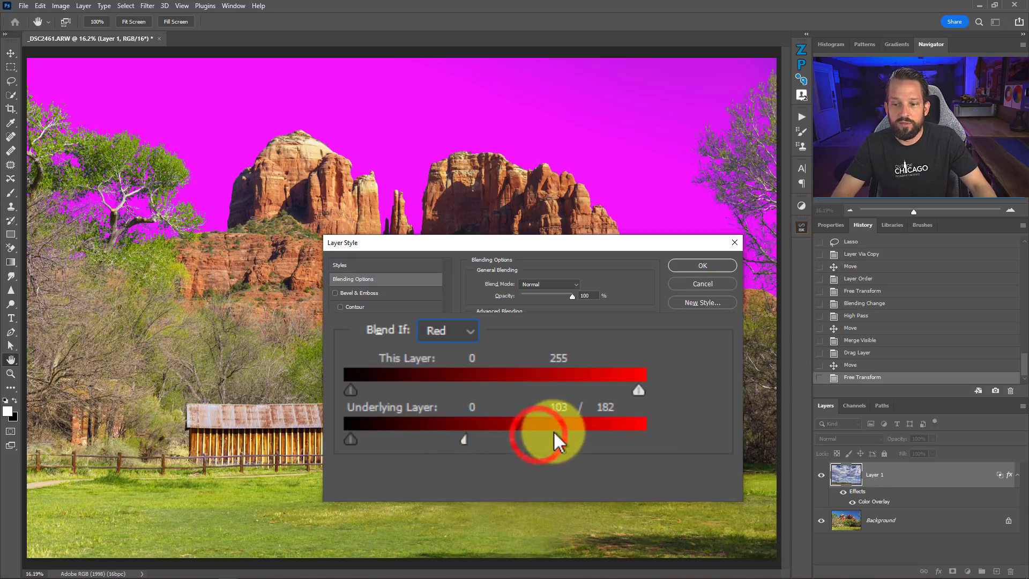
key("Return")
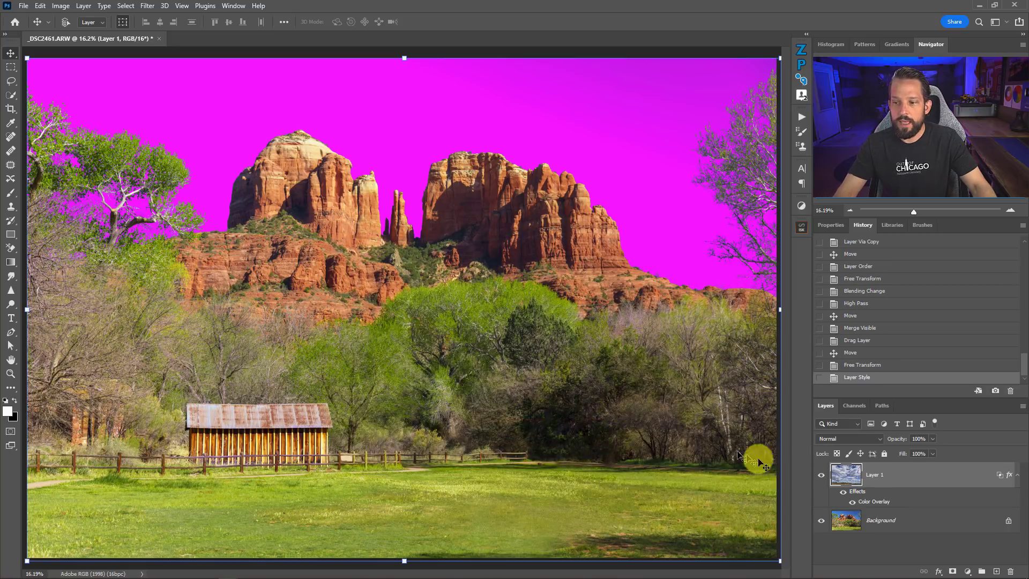
- Hide the Color Overlay effect and move the cloud layer up so its lower clouds sit behind the rock formations
left_click(852, 503)
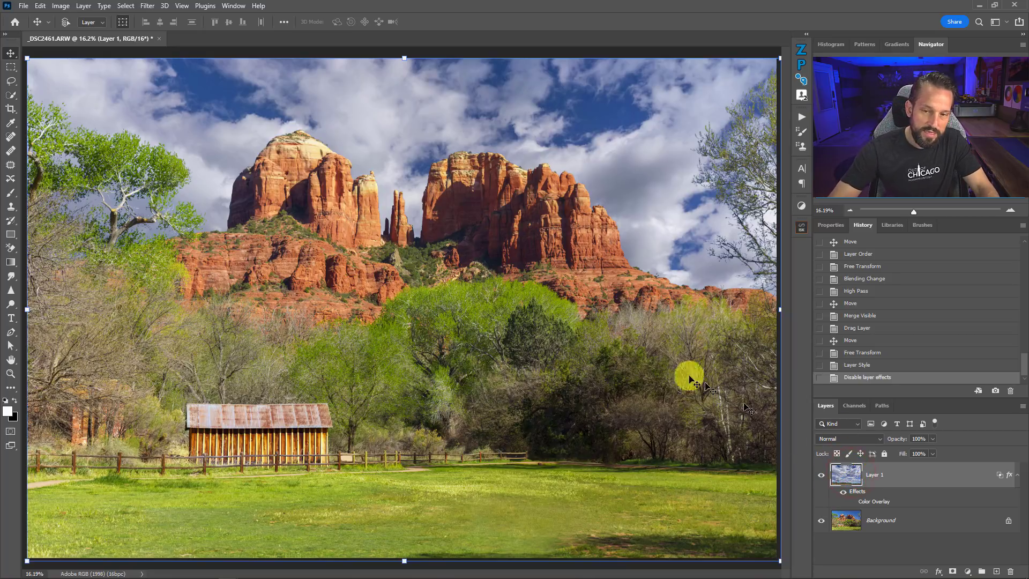
left_click_drag(445, 319, 415, 282)
left_click_drag(415, 281, 442, 225)
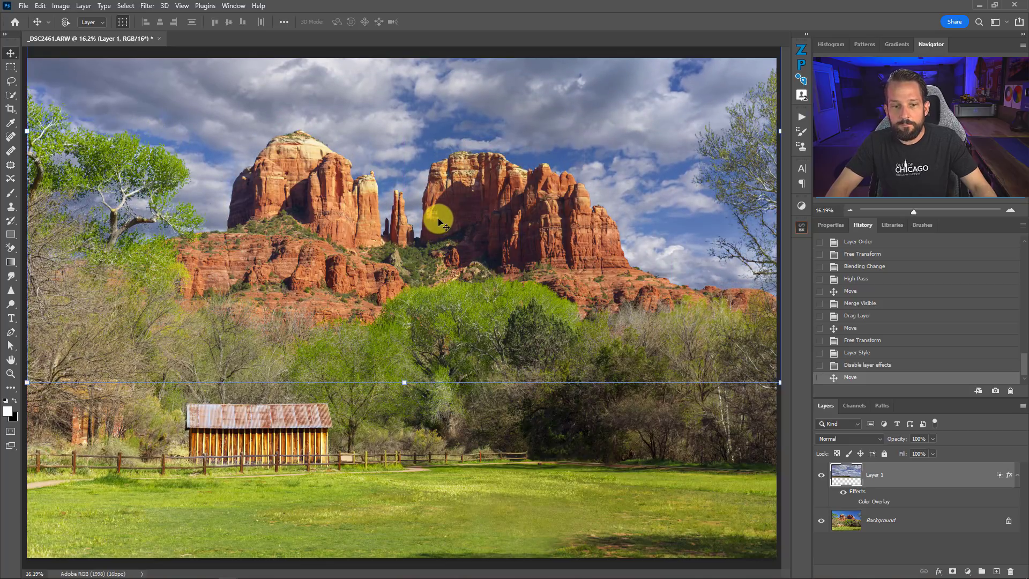
- Show the Color Overlay effect again and add a layer mask to the cloud layer
left_click(853, 502)
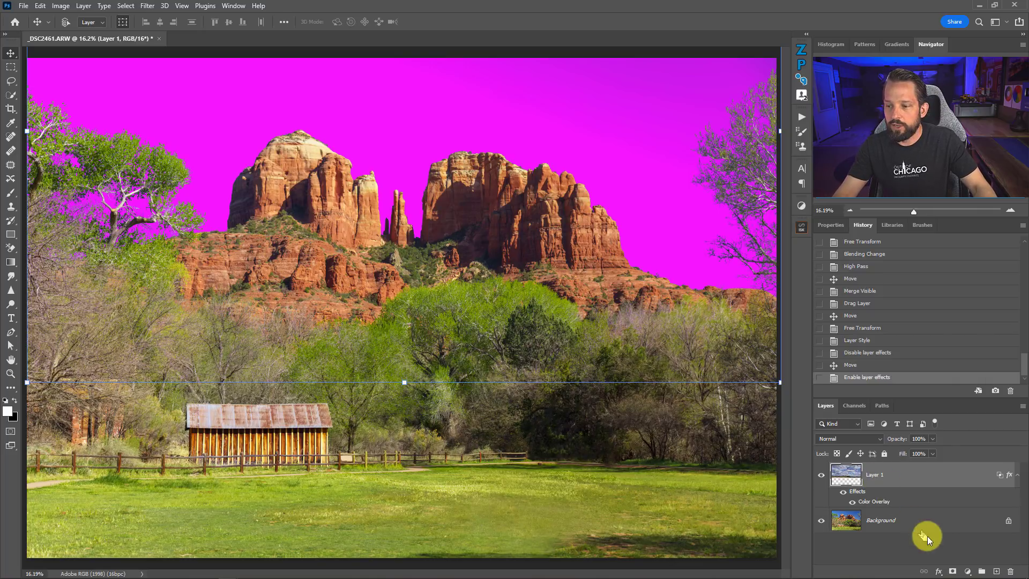
left_click(952, 571)
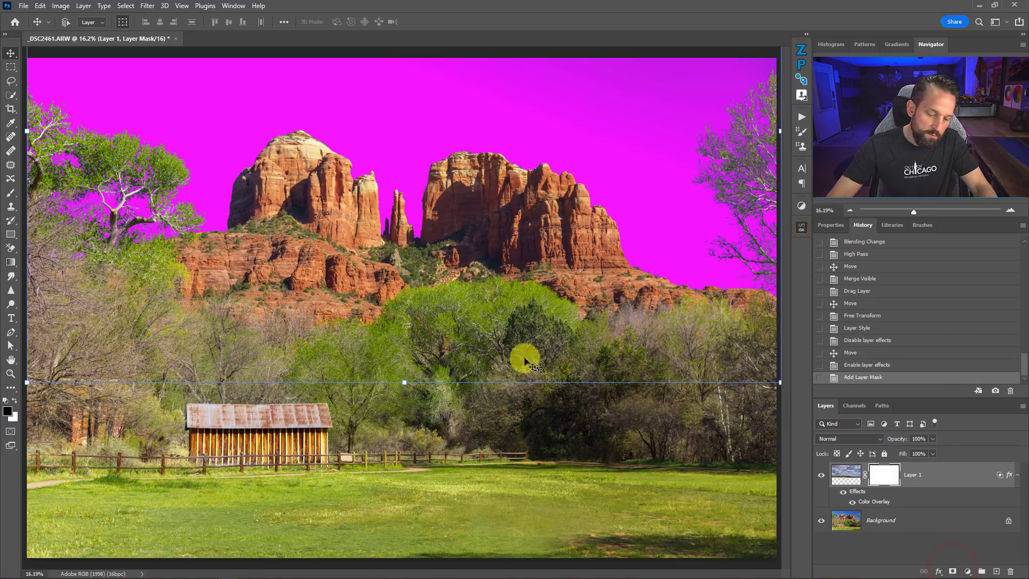
- Paint black on the cloud layer's mask across the trees and cabin with a large soft round brush
key("b")
key("x")
right_click(217, 369)
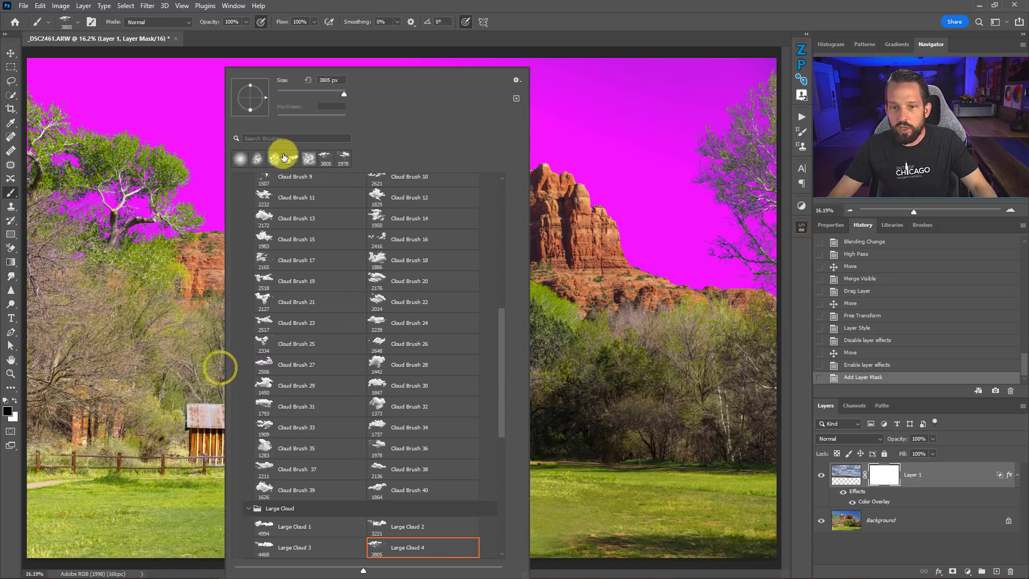
left_click(241, 159)
left_click(99, 371)
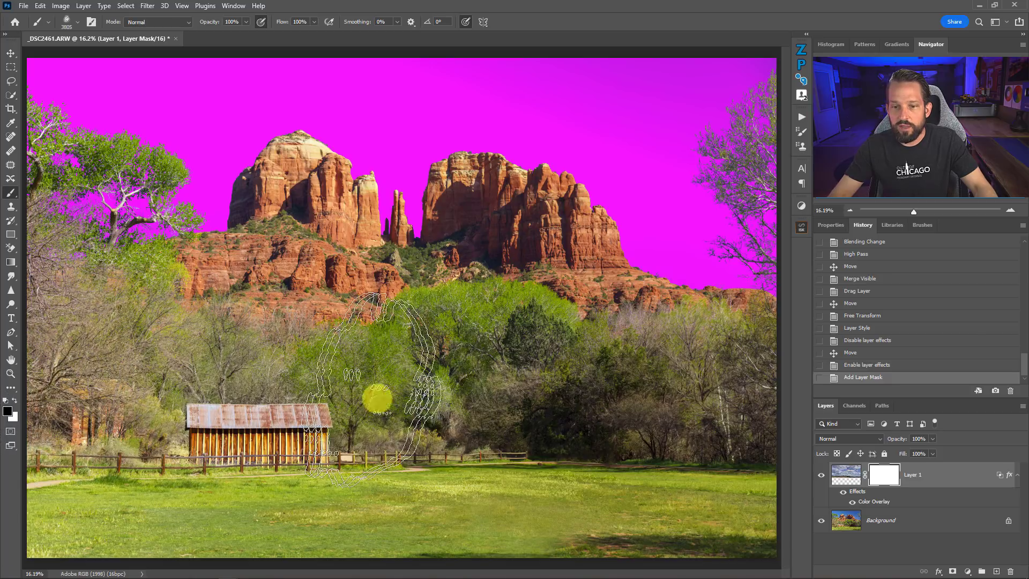
left_click_drag(245, 390, 697, 407)
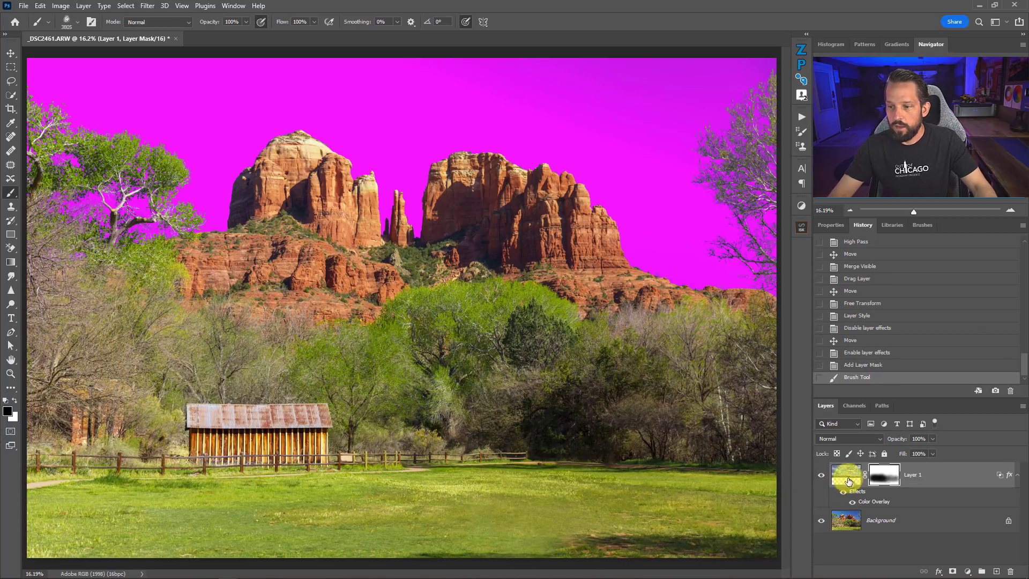
- Hide the Color Overlay effect and compare the photo with the cloud layer off and on
left_click(852, 502)
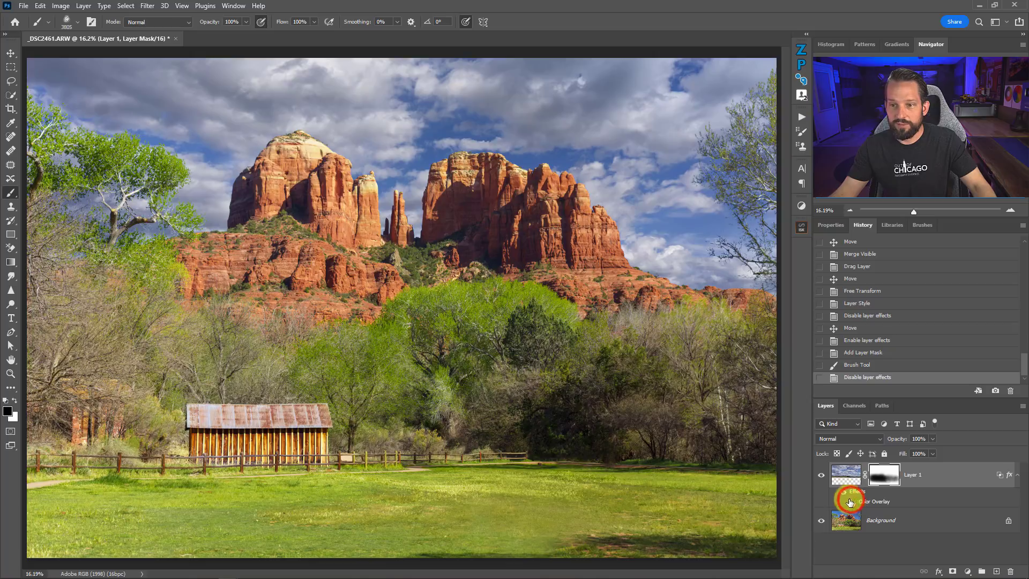
left_click(824, 476)
left_click(824, 476)
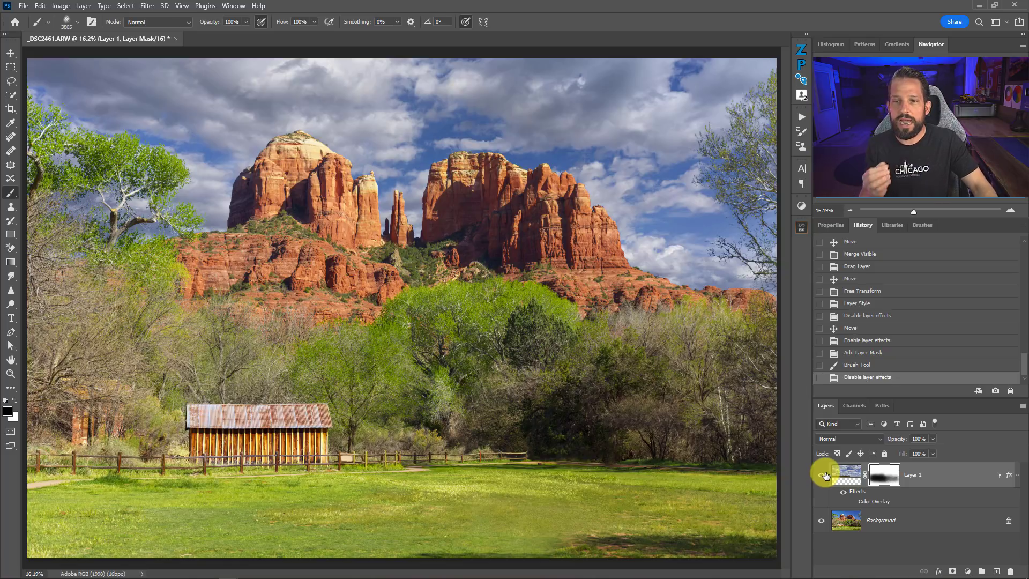
- Hide the cloud layer and start a Sky Replacement on the Background layer
left_click(823, 476)
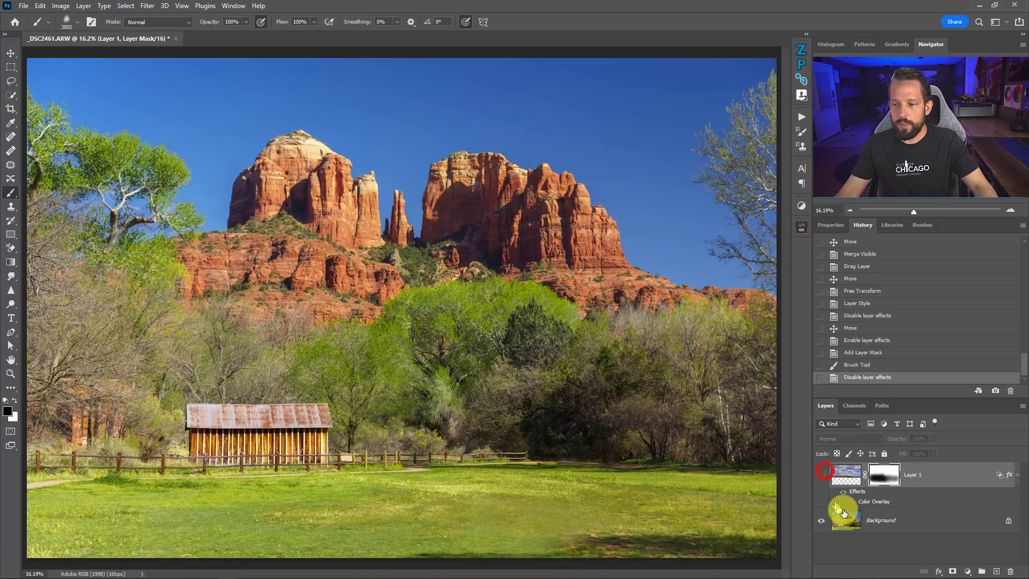
left_click(834, 519)
left_click(39, 8)
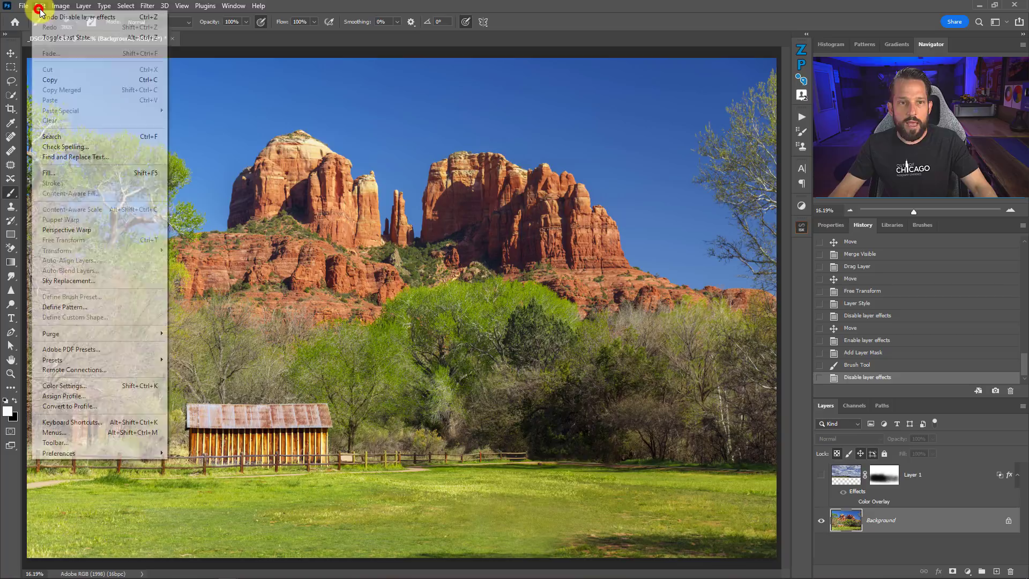
left_click(81, 281)
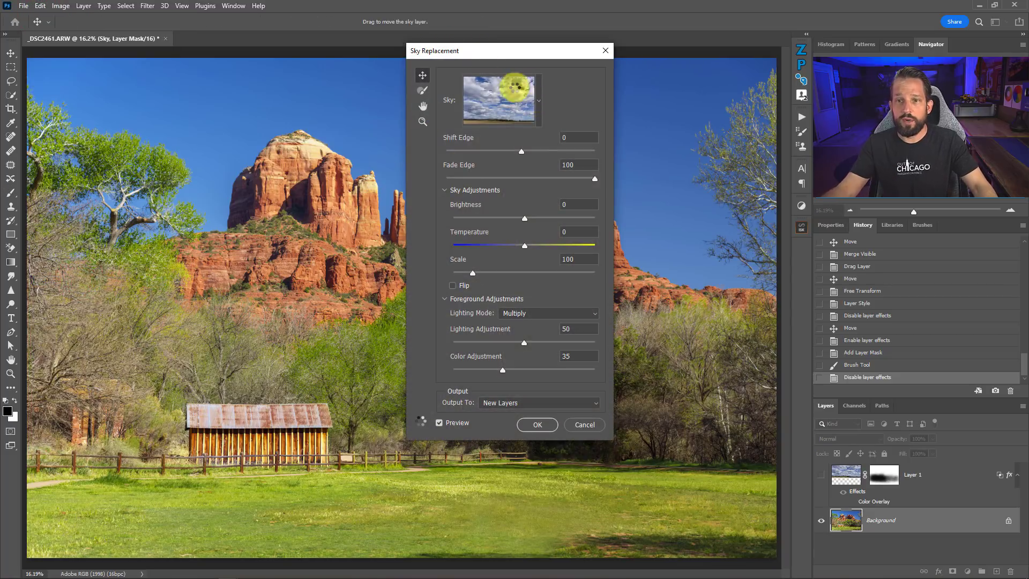
left_click_drag(500, 53, 362, 126)
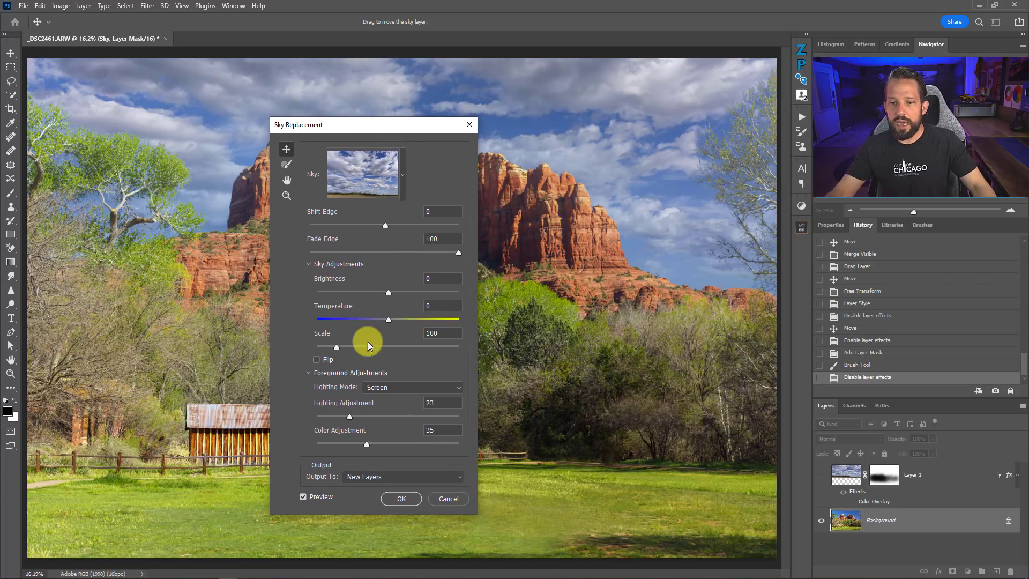
- Set the foreground Lighting Adjustment to 20 and the replacement sky's Brightness to 0
left_click_drag(389, 291, 455, 296)
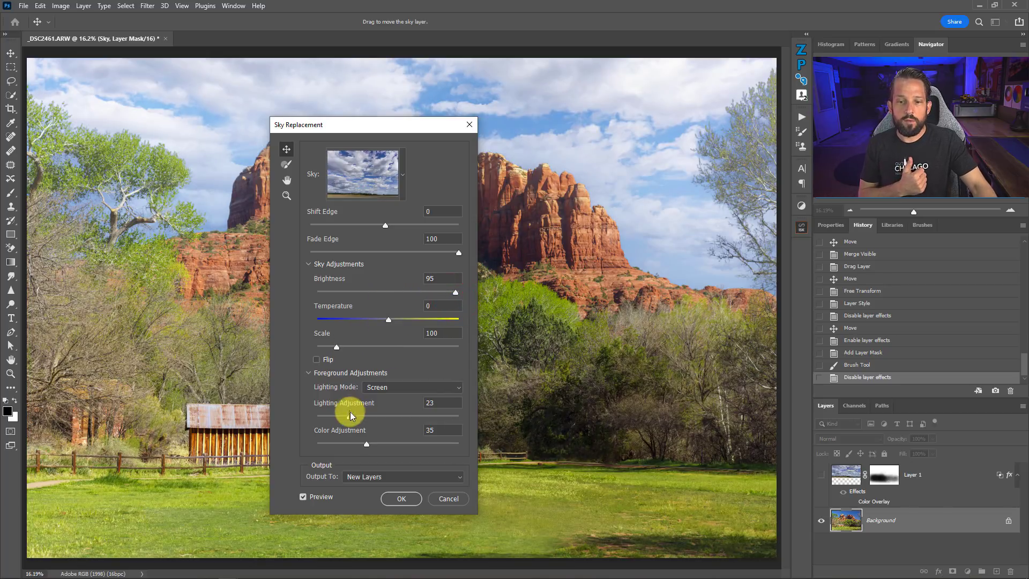
mouse_move(348, 417)
left_mouse_down()
mouse_move(391, 411)
mouse_move(315, 417)
mouse_move(343, 409)
mouse_move(353, 417)
left_mouse_up()
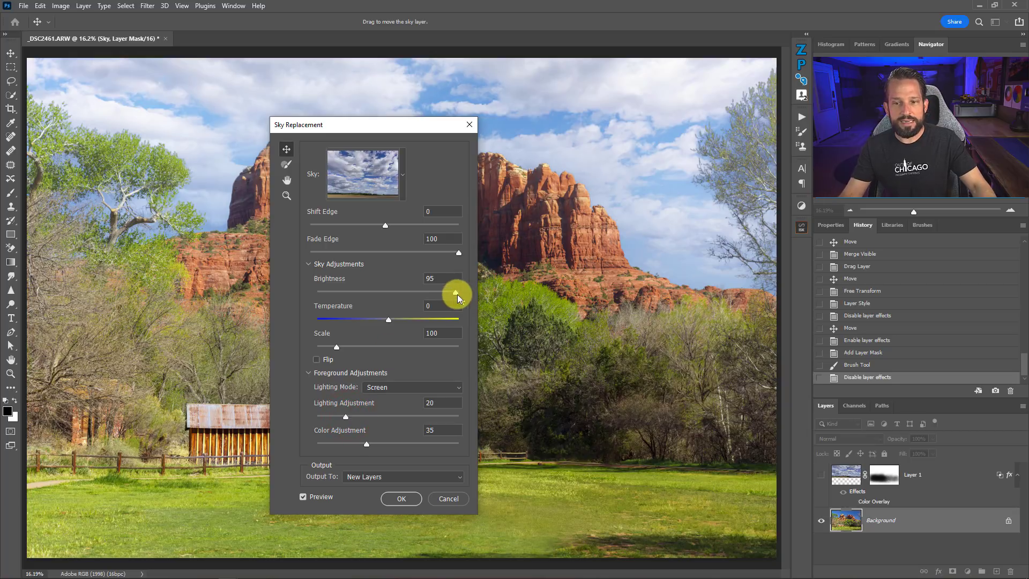
left_click_drag(392, 292, 397, 294)
double_click(429, 278)
type("0")
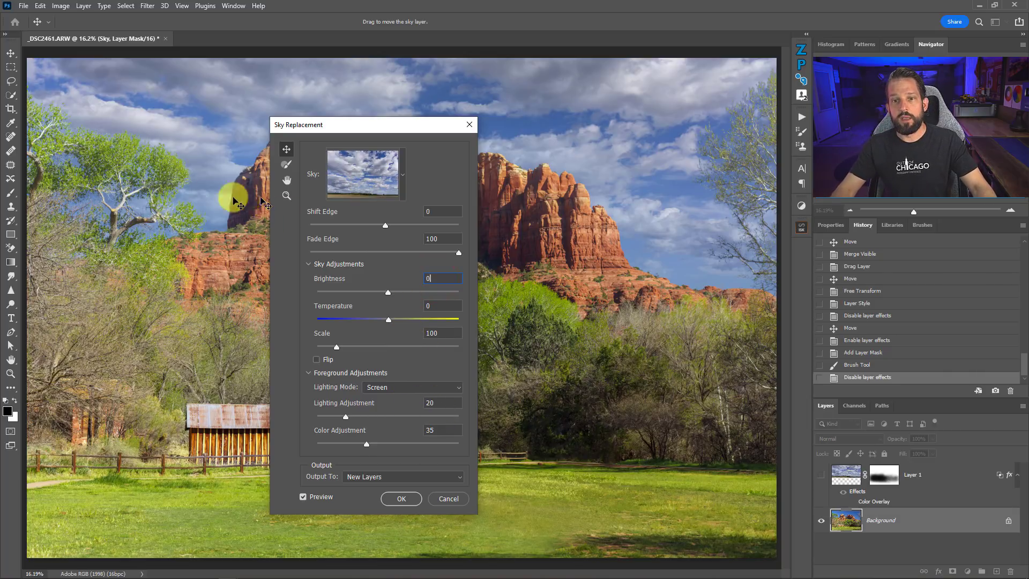
- Reposition the replacement sky behind the rocks and apply the Sky Replacement with output to New Layers
left_click_drag(204, 211, 202, 156)
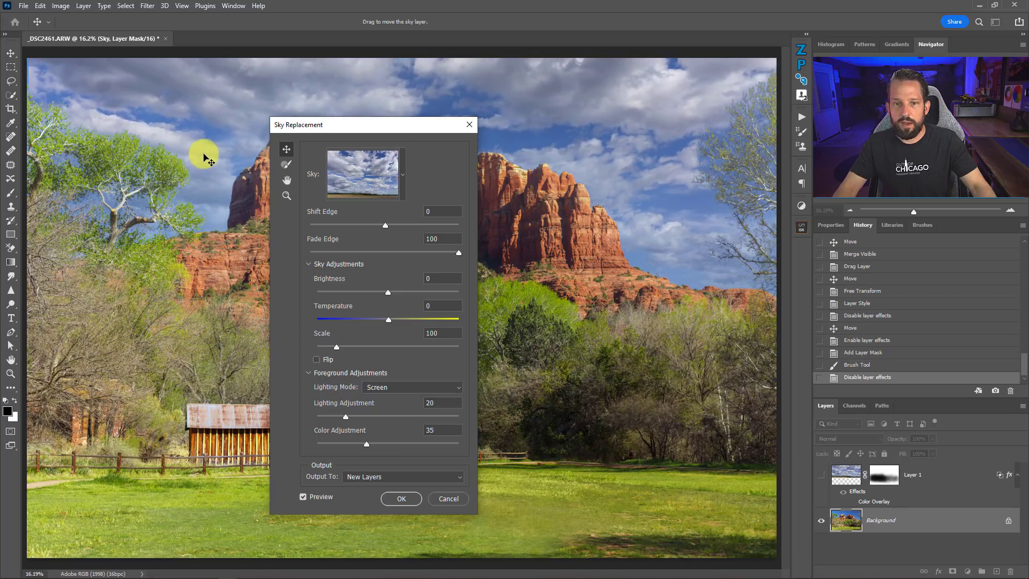
left_click(397, 501)
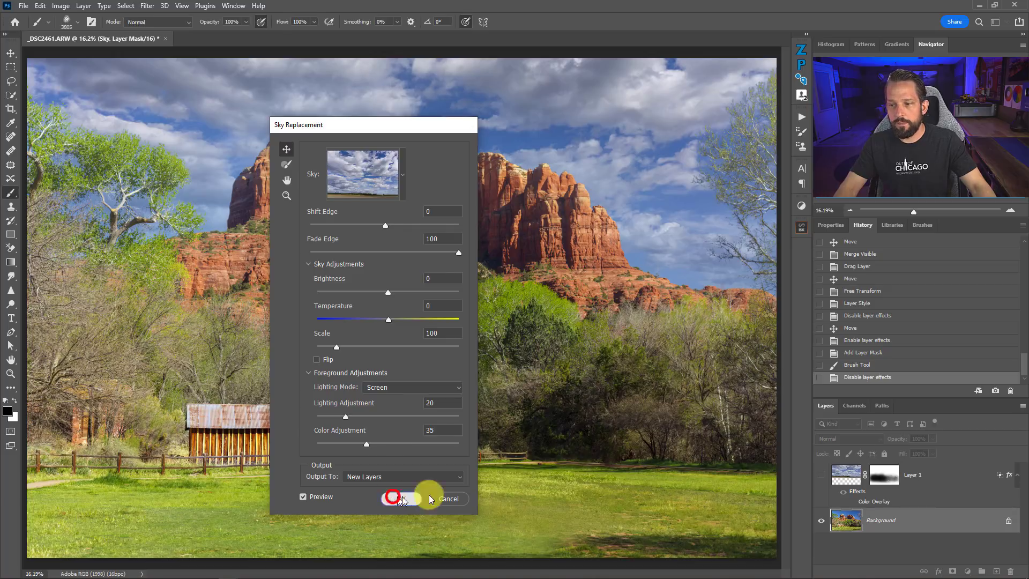
- Compare the original photo, the Sky Replacement Group and the Blend If cloud layer by switching their visibility
left_click(835, 518)
left_click(821, 515)
left_click(821, 514)
left_click(821, 514)
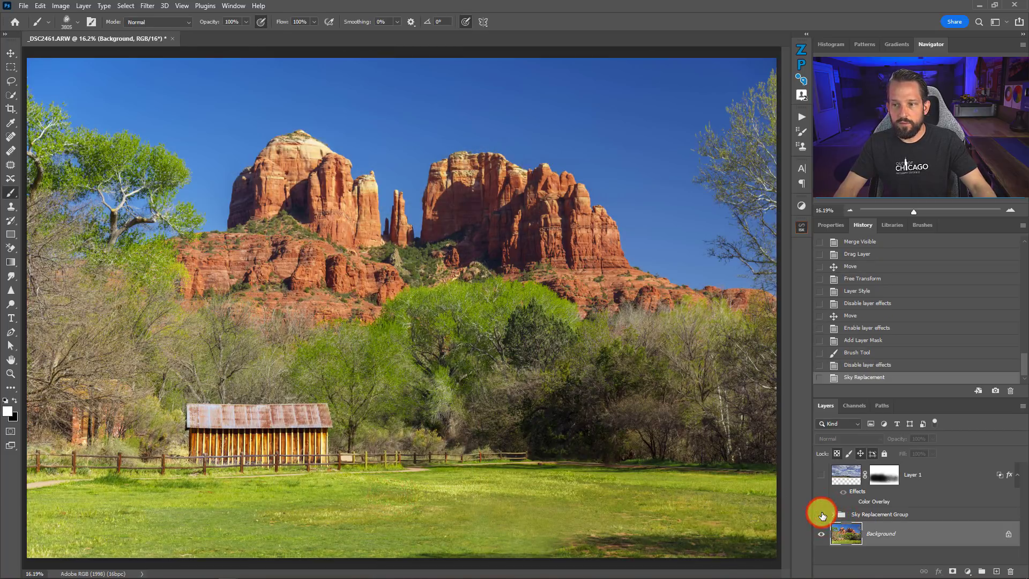
left_click(822, 475)
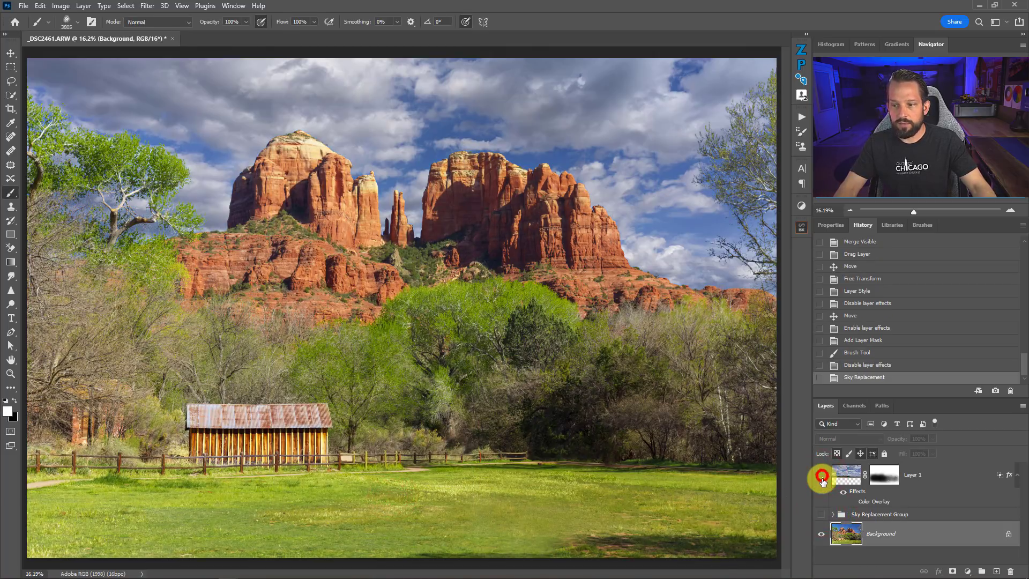
left_click(822, 475)
left_click(822, 515)
- Stamp the visible Sky Replacement result into a new layer above its group and name it PS
left_click(841, 515)
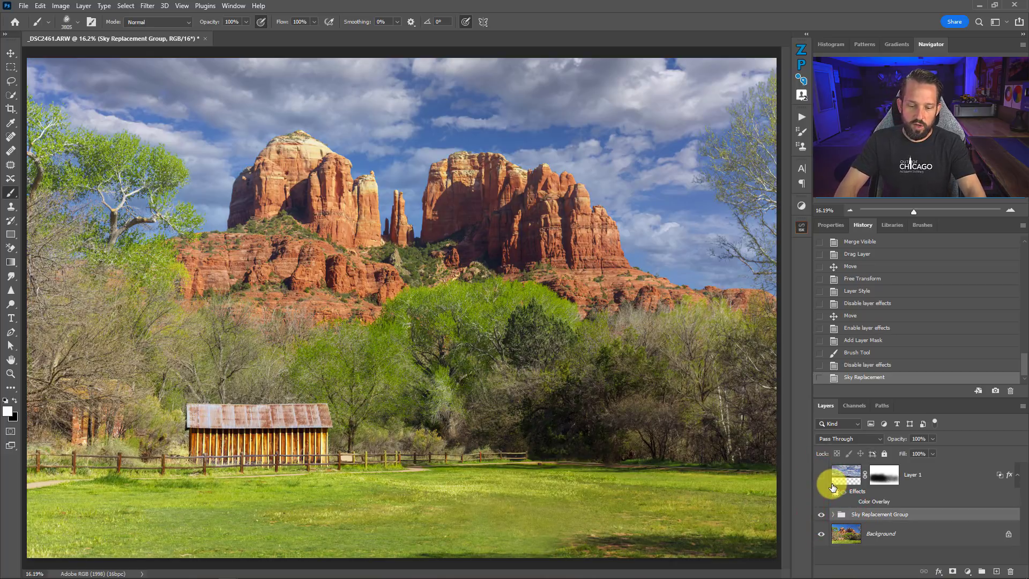
key("ctrl+alt+shift+e")
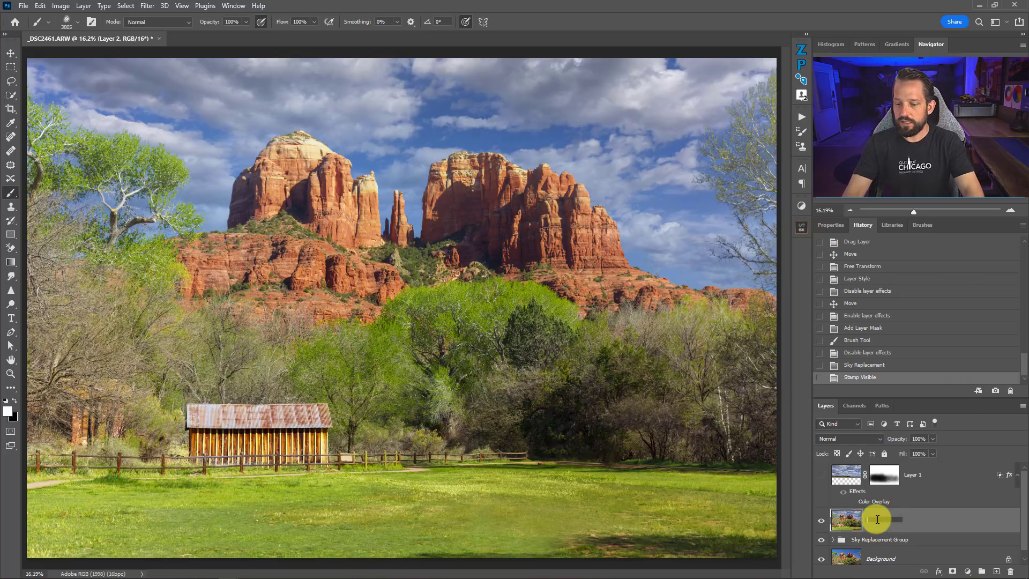
key("Return")
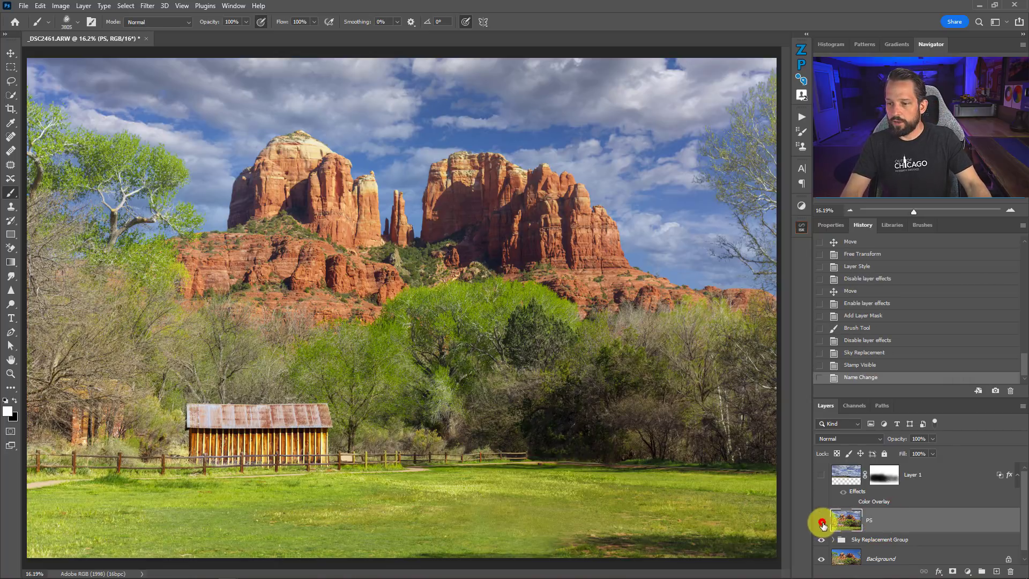
- Stamp the Blend If cloud version, without the Sky Replacement layers, into a new layer named with the editor's first name
left_click(821, 539)
left_click(821, 475)
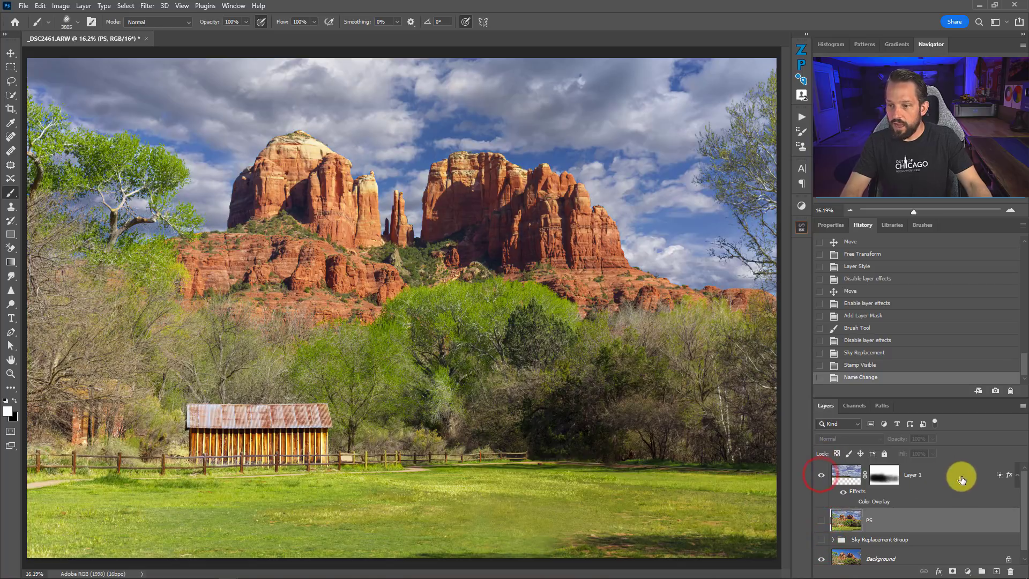
left_click(962, 476)
key("ctrl+shift+alt+e")
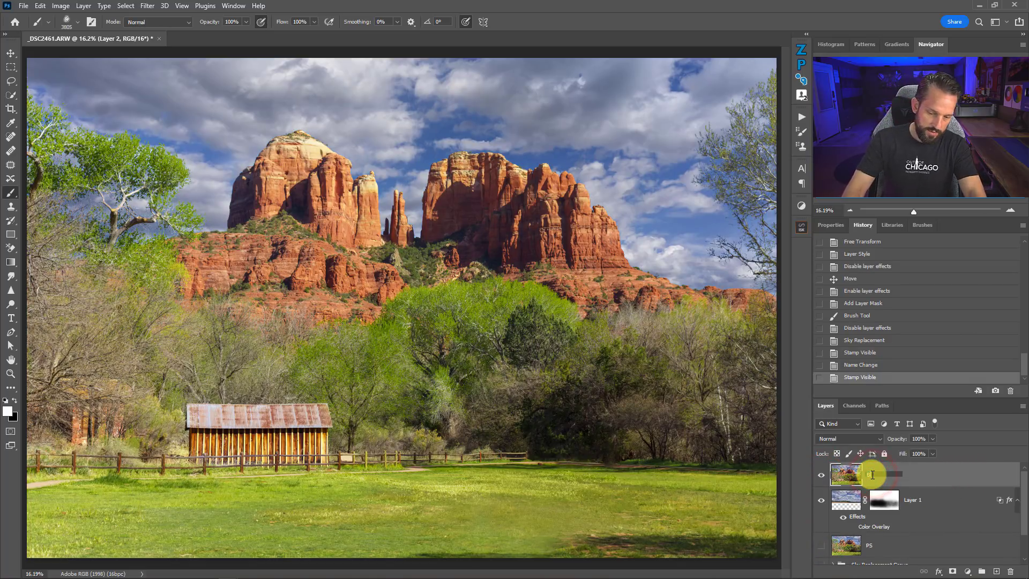
key("Return")
- Place the PS layer at the top of the layer stack and compare it with the other stamped version
left_click(822, 500)
left_click_drag(852, 555, 846, 468)
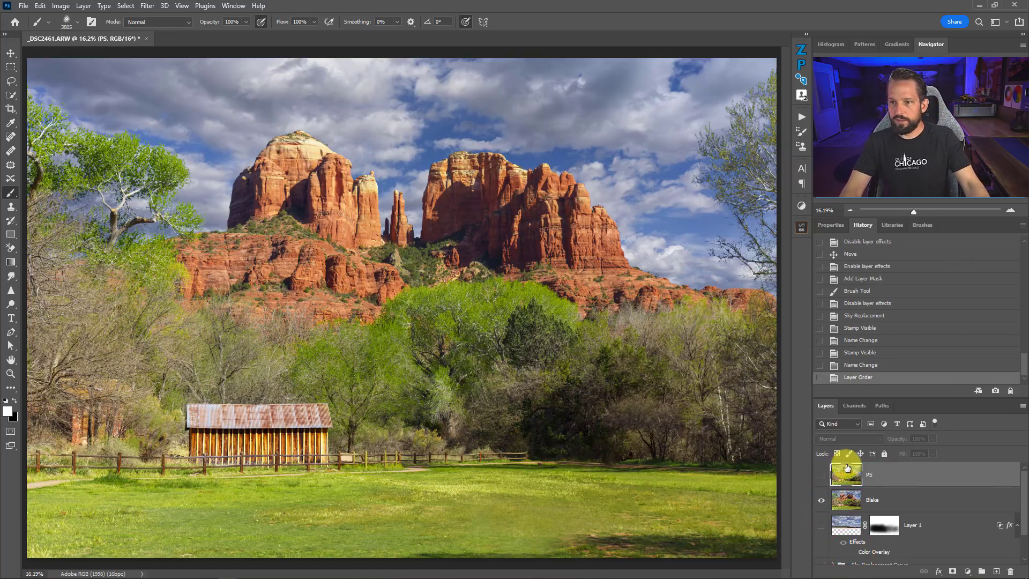
left_click(823, 473)
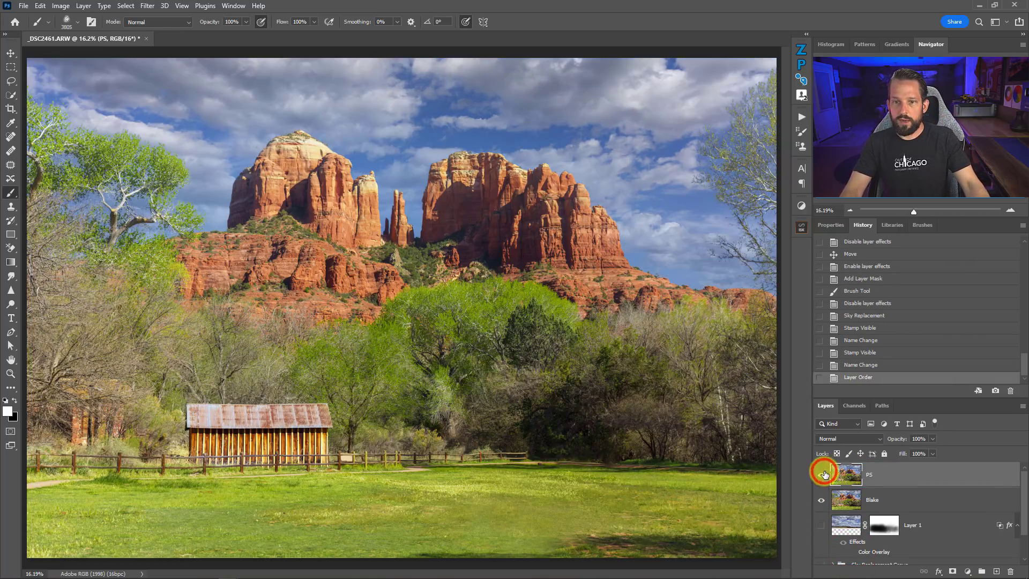
left_click(823, 474)
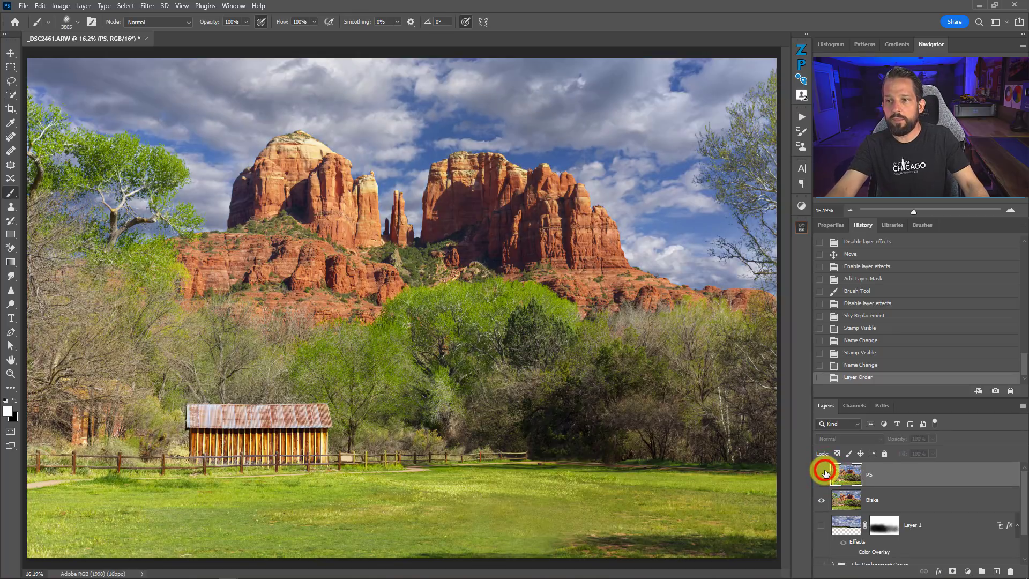
left_click(824, 472)
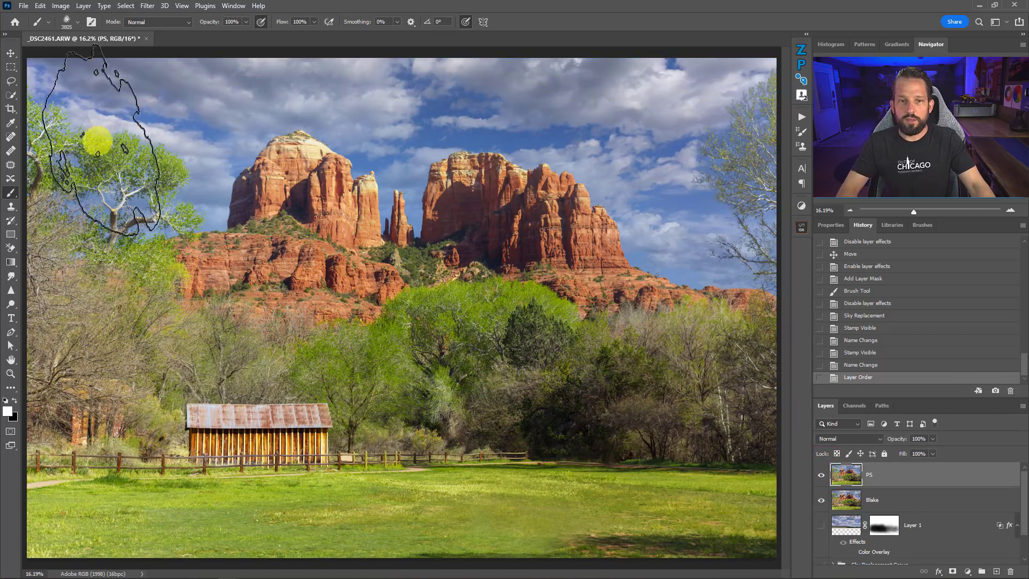
- Examine the leaf edges of the large green tree against the sky in both stamped versions
left_click_drag(103, 137, 239, 175)
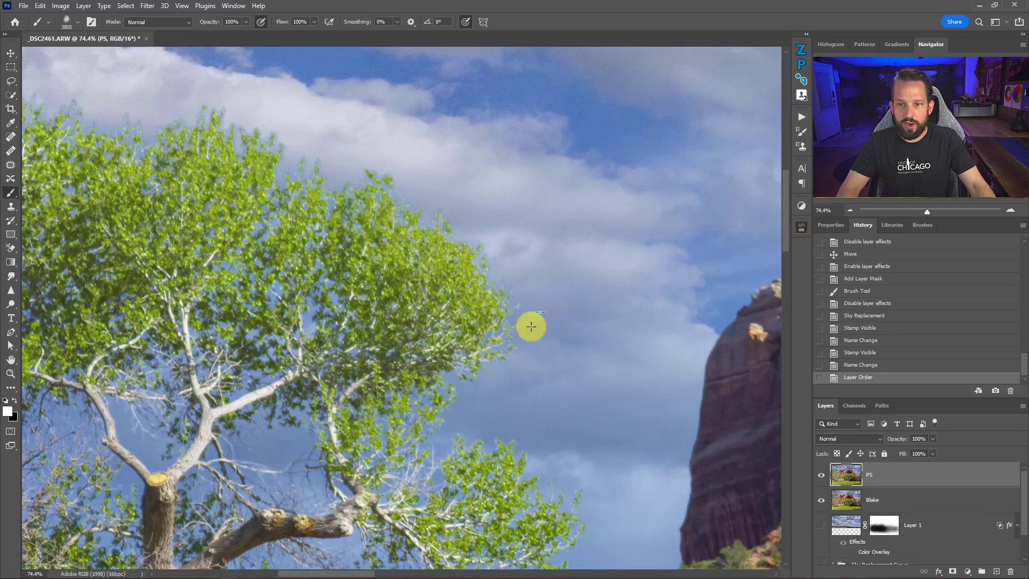
left_click(817, 476)
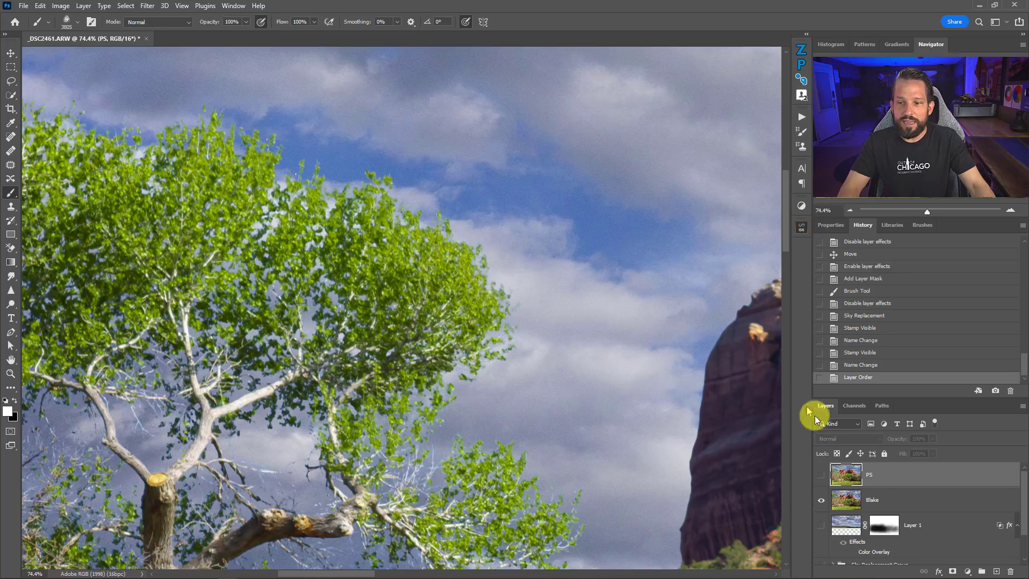
left_click(823, 476)
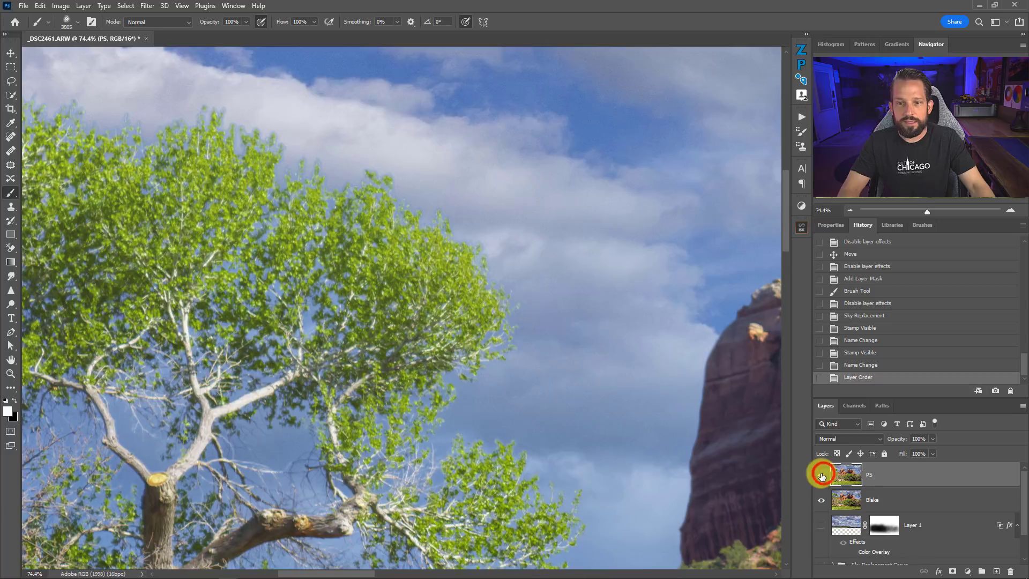
left_click_drag(222, 121, 342, 160)
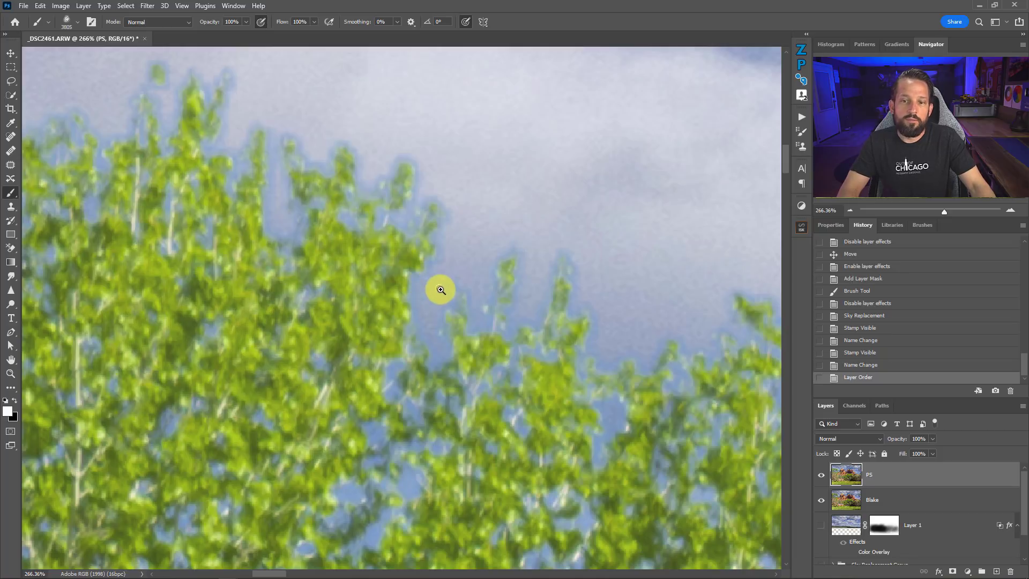
- Compare both stamped versions around the fine branches of the sparse tree at the photo's right edge
left_click_drag(458, 288, 735, 142)
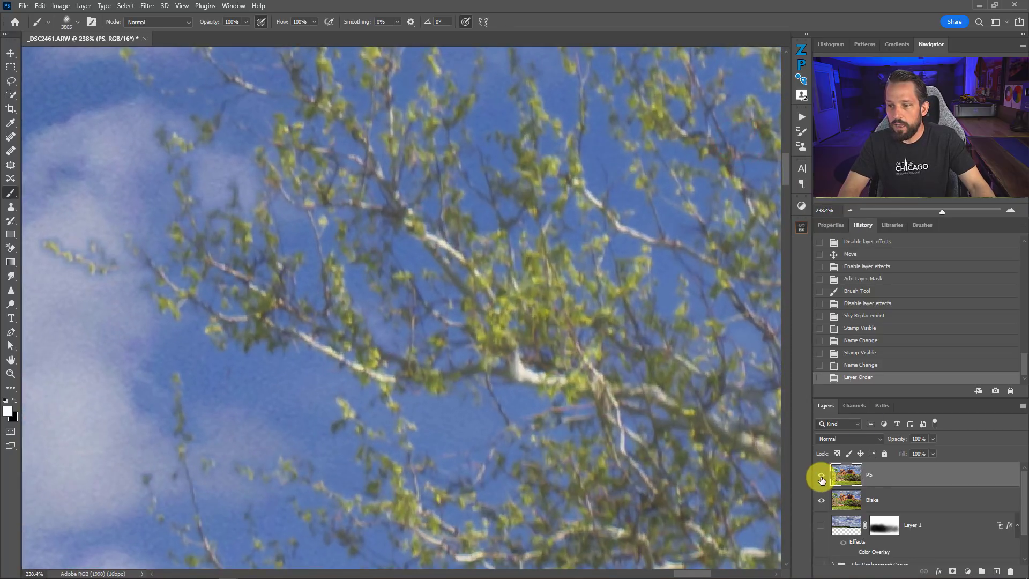
left_click(822, 476)
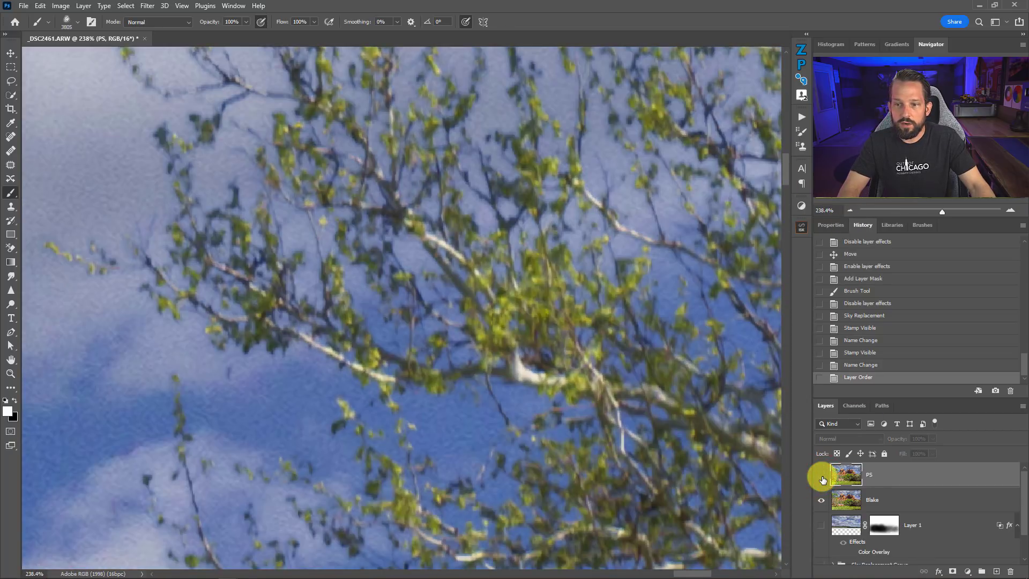
left_click(822, 476)
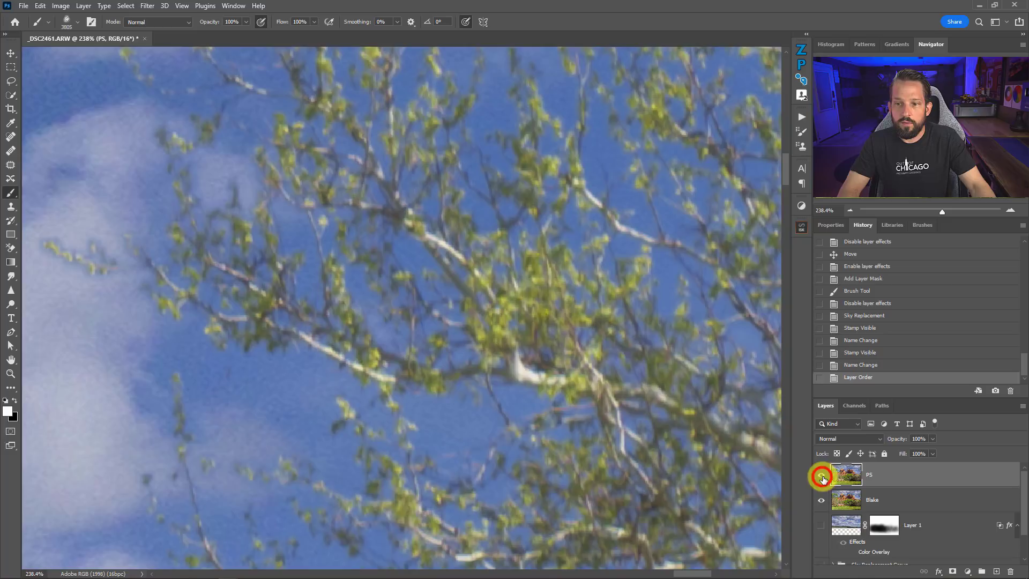
right_click(534, 282)
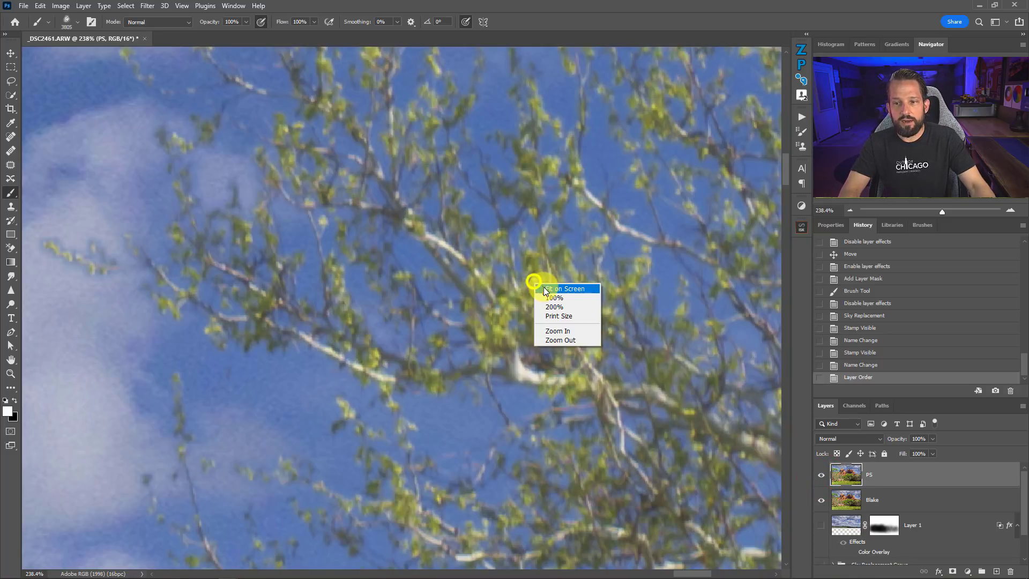
left_click(545, 290)
- Compare both stamped versions around the far-left tree's leaf tips and across the whole photo
left_click_drag(62, 127, 246, 143)
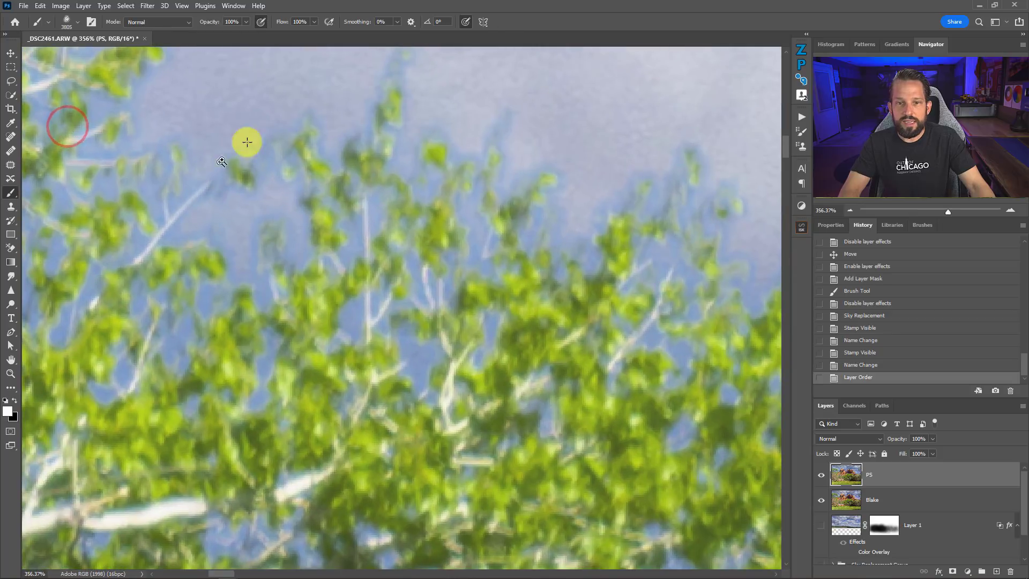
left_click(822, 475)
right_click(609, 331)
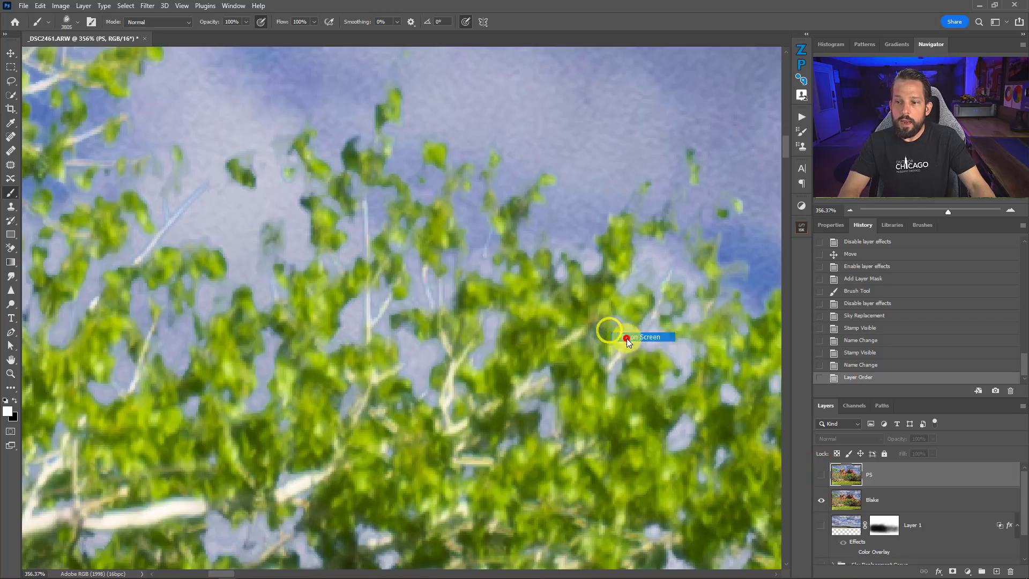
left_click(620, 333)
left_click(822, 474)
left_click(821, 474)
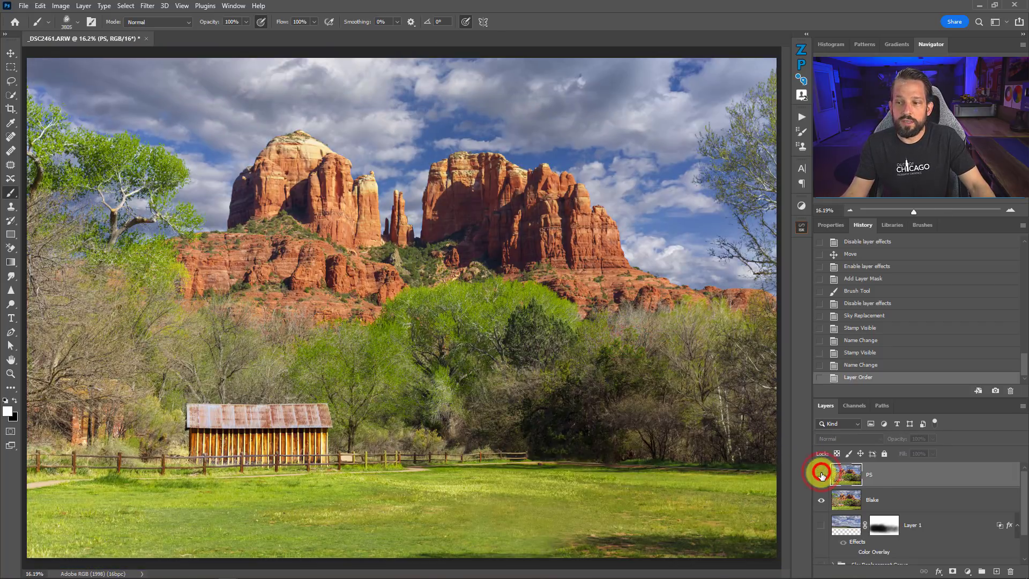
- Show the Blend If cloud layer without the stamped copies and add a Curves adjustment layer above it
left_click(821, 501)
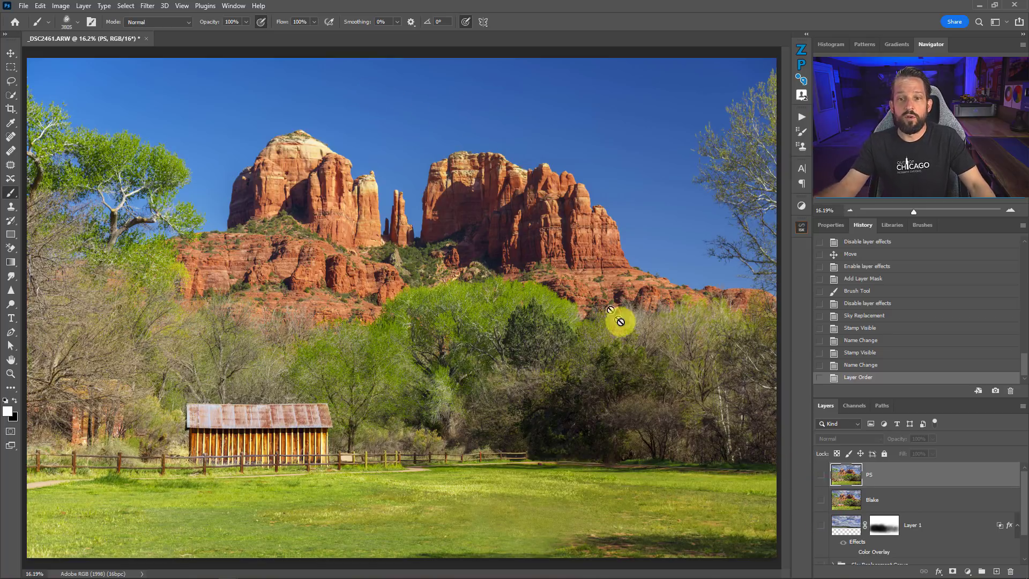
scroll(838, 476, "down", 1)
left_click(834, 489)
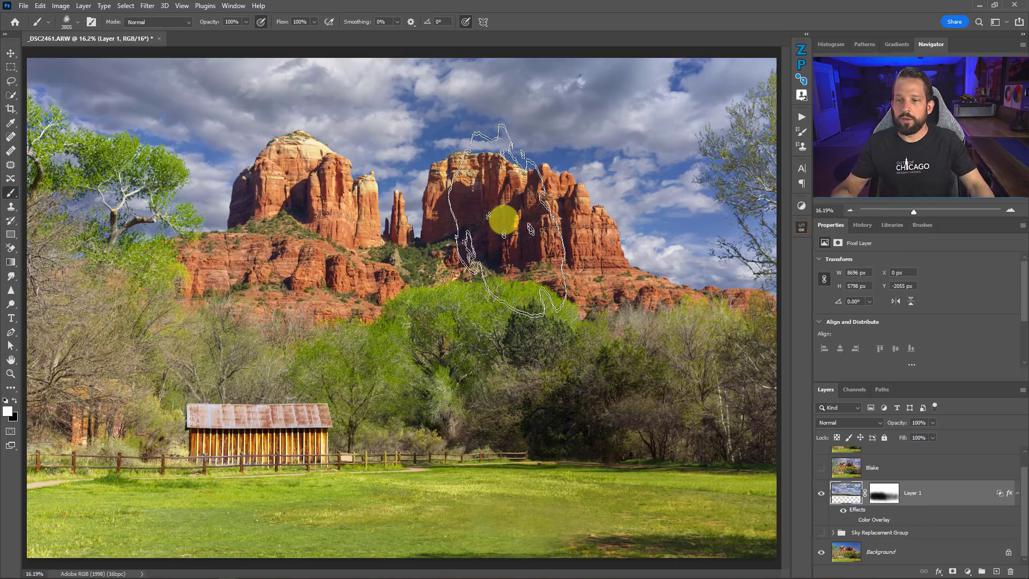
left_click(968, 572)
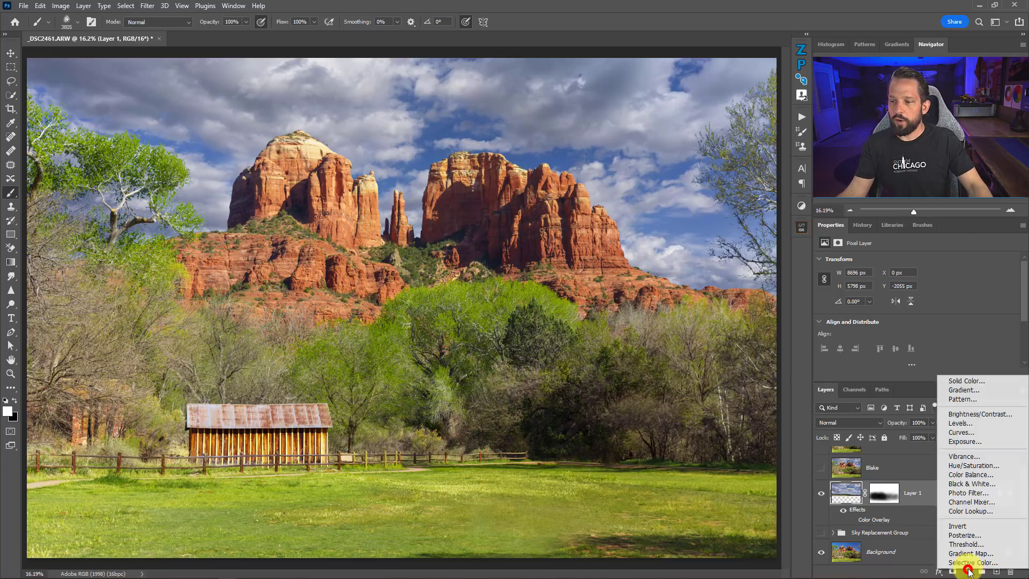
left_click(956, 436)
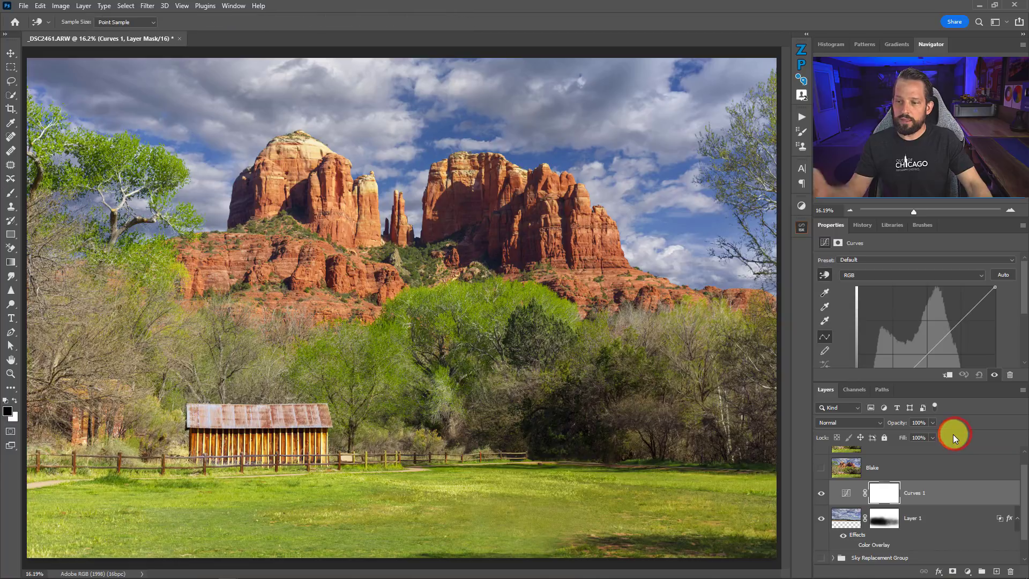
- Clip the Curves adjustment to the Blend If cloud layer and raise the RGB curve's midtones slightly to brighten the clouds
left_click(850, 505, "alt")
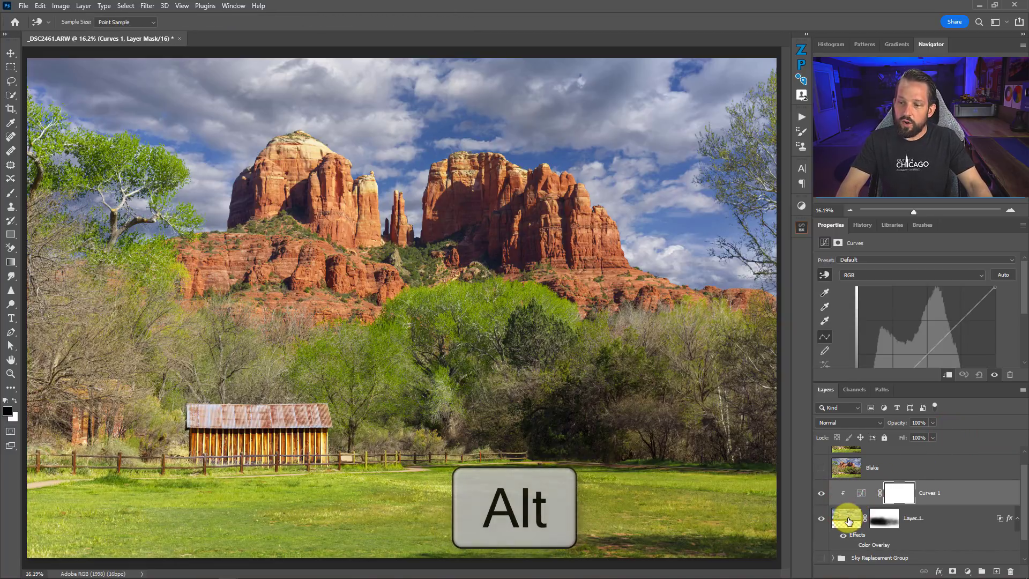
left_click(926, 348)
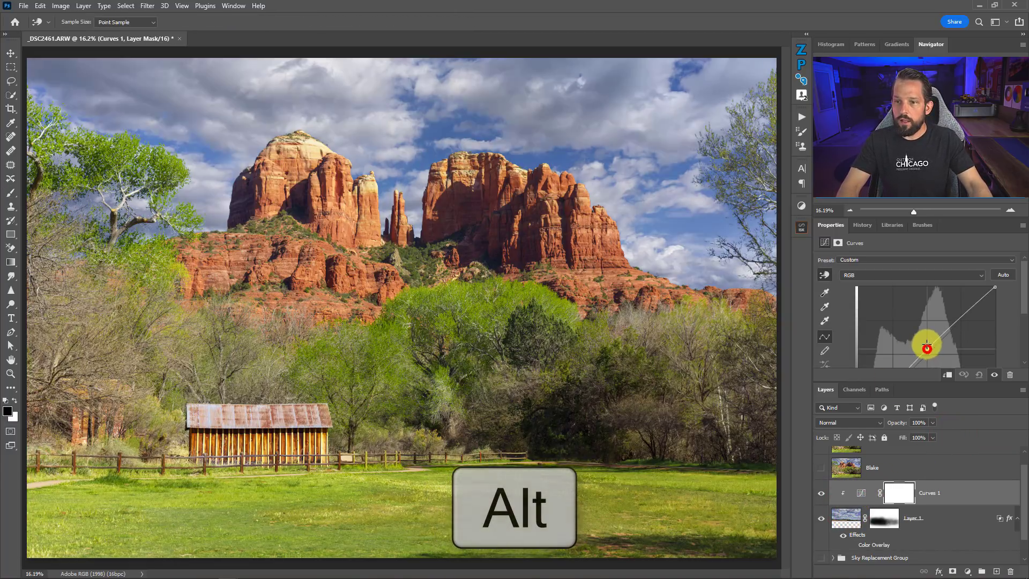
left_click_drag(927, 348, 925, 340)
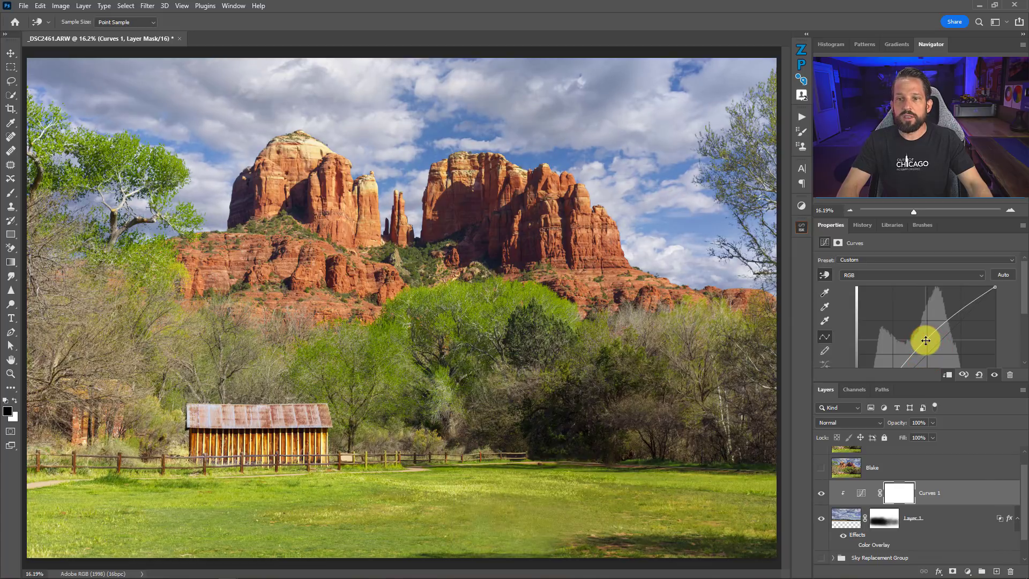
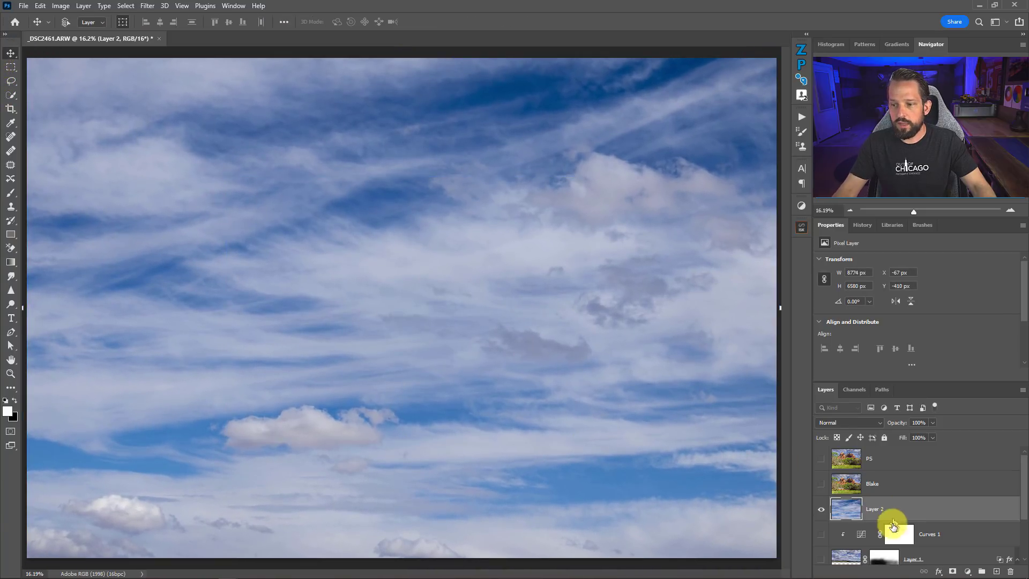
- Set Layer 2's Blend If to the Blue channel and split the Underlying Layer's black slider at 103 / 157
double_click(1002, 513)
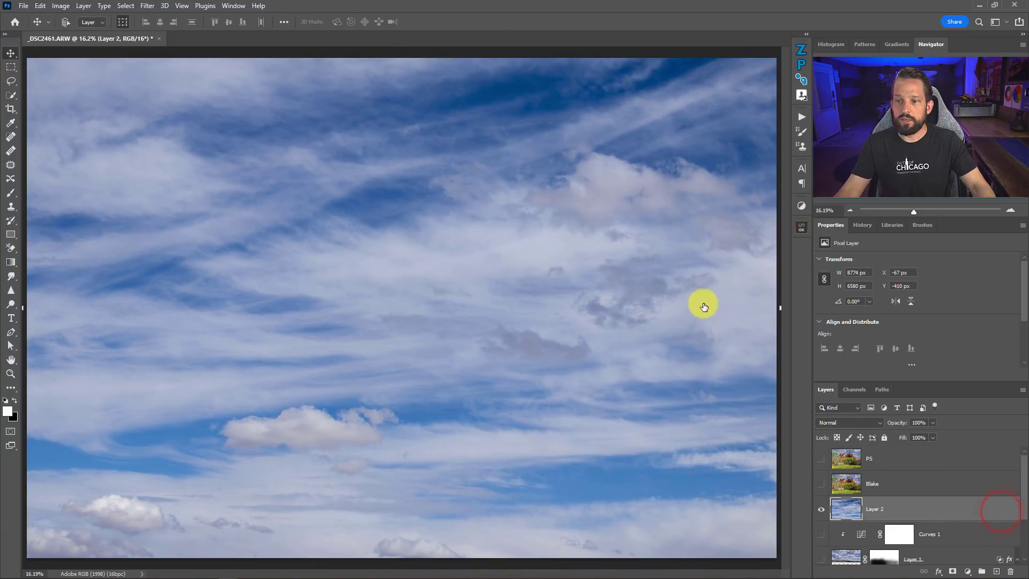
left_click(520, 403)
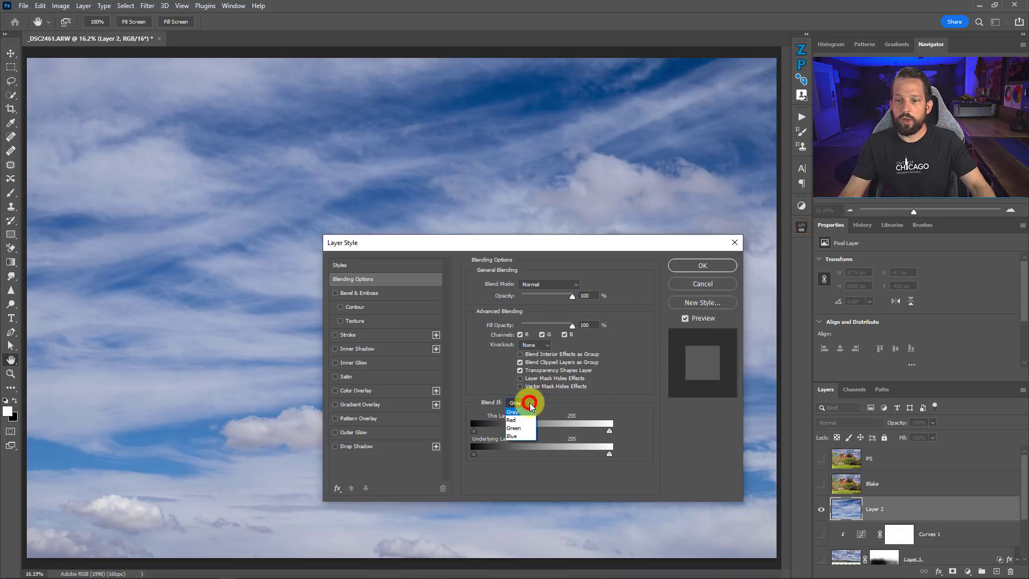
left_click(521, 437)
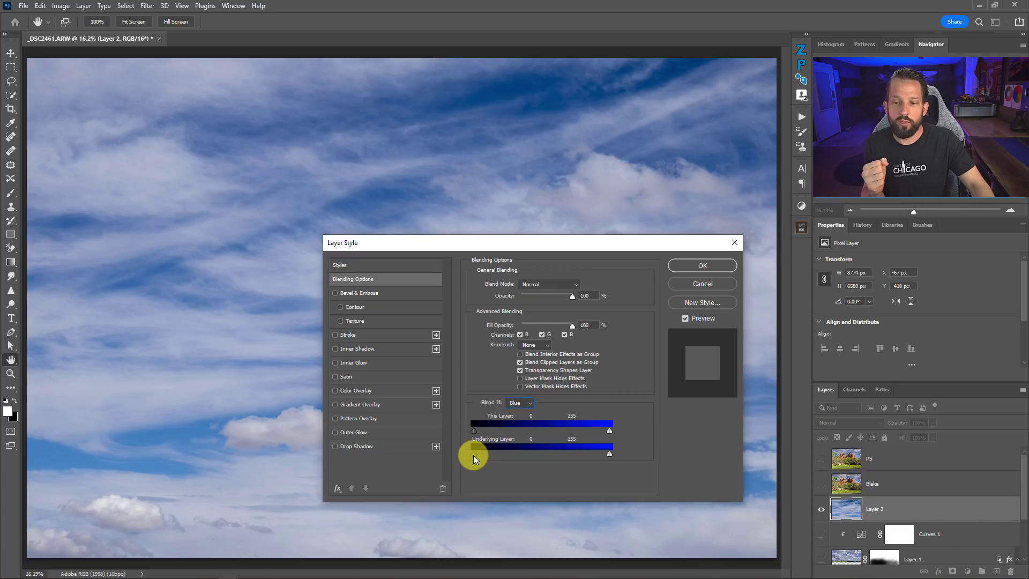
left_click_drag(610, 455, 558, 455)
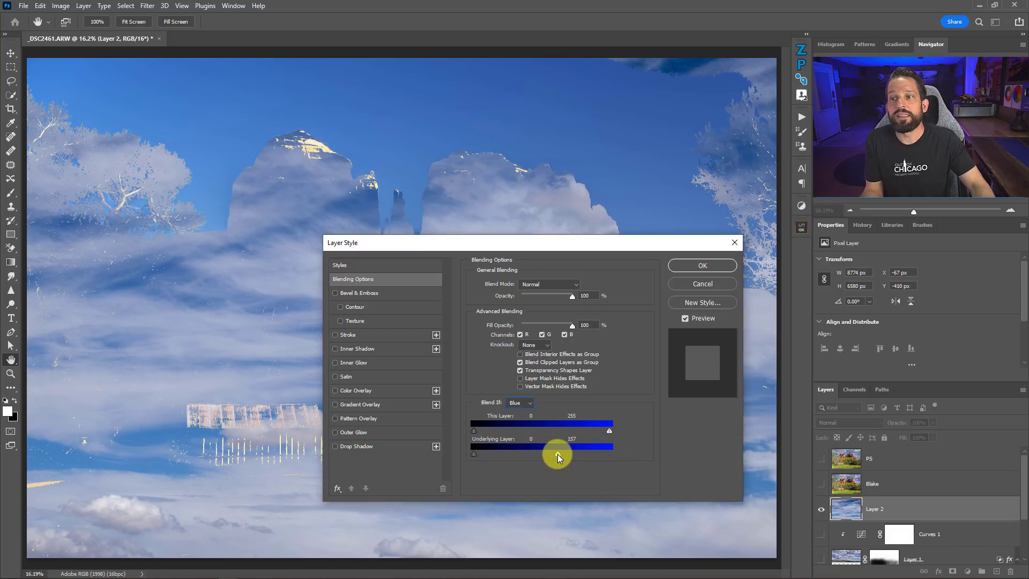
left_click_drag(558, 456, 639, 443)
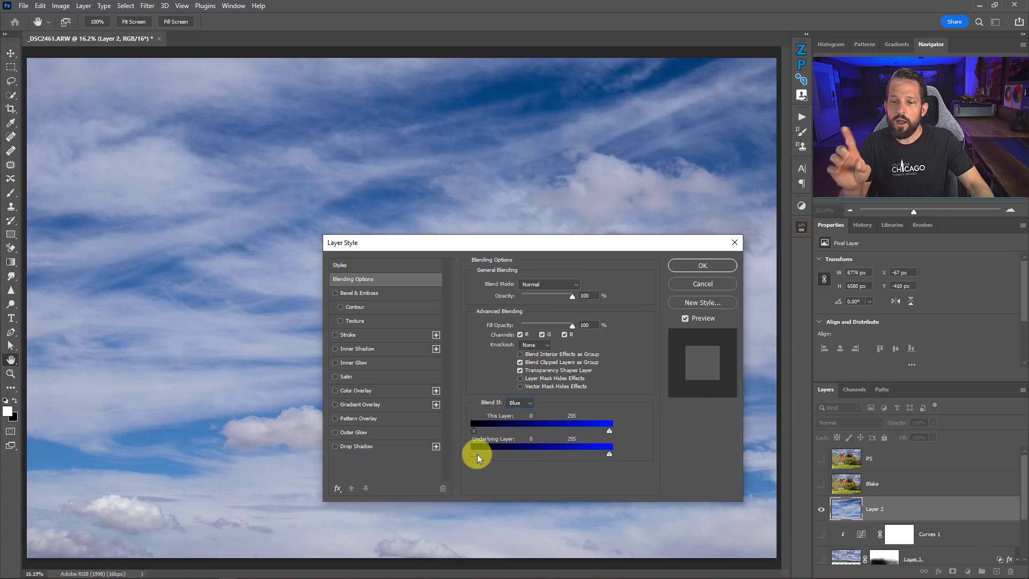
left_click_drag(474, 455, 552, 453)
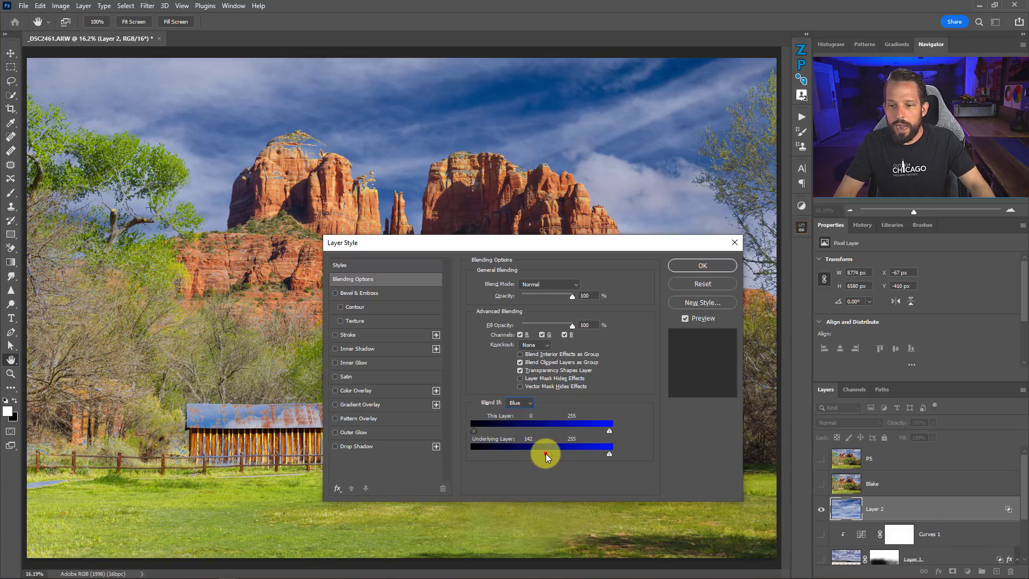
mouse_move(546, 455)
left_mouse_down()
mouse_move(516, 454)
mouse_move(559, 454)
left_mouse_up()
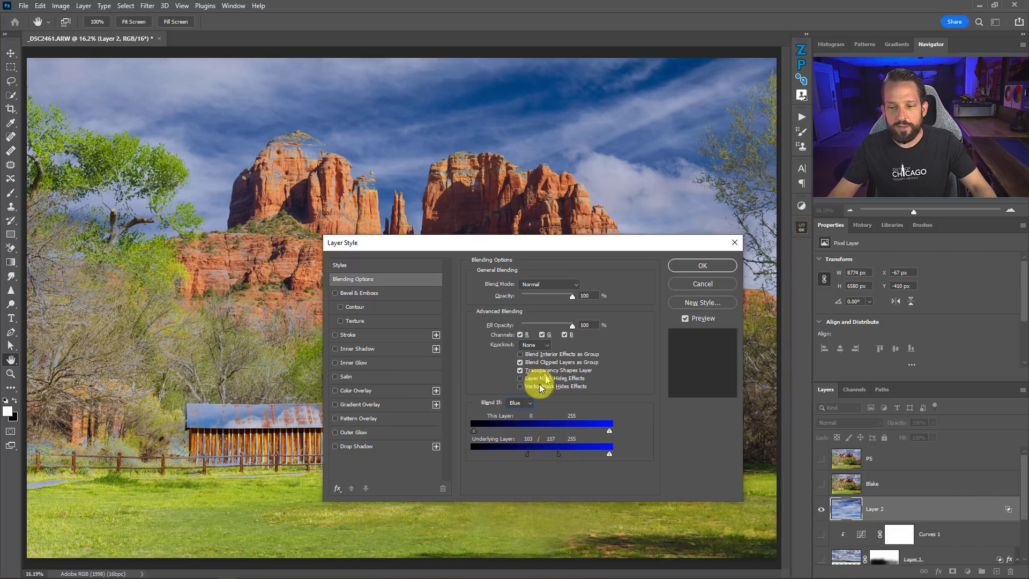
- Switch Layer 2's Blend If to the Red channel and split the Underlying Layer's white slider at 139 / 202
left_click(527, 402)
left_click(519, 420)
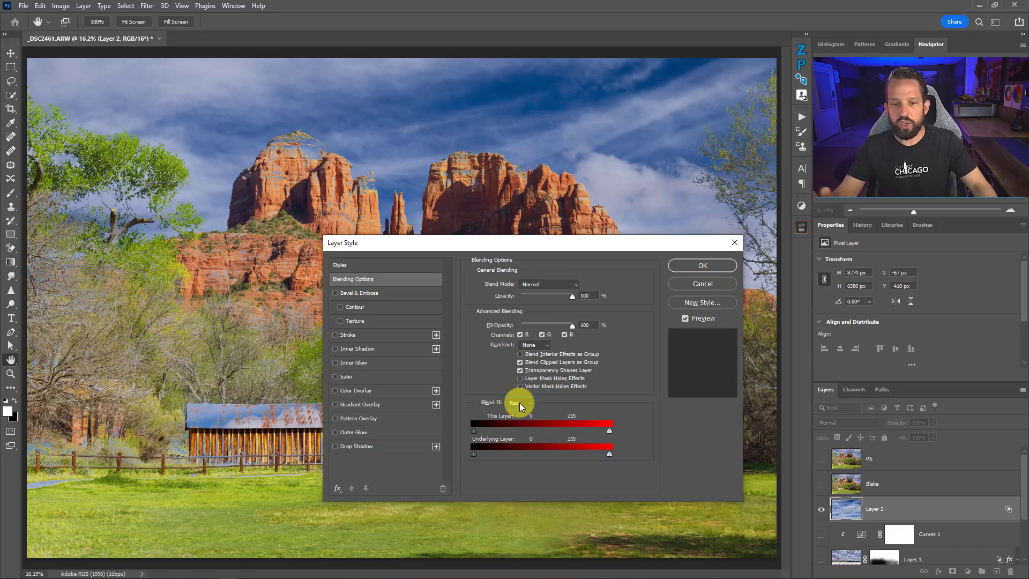
mouse_move(474, 453)
left_mouse_down()
mouse_move(499, 448)
mouse_move(461, 452)
left_mouse_up()
mouse_move(606, 452)
left_mouse_down()
mouse_move(593, 456)
mouse_move(616, 448)
left_mouse_up()
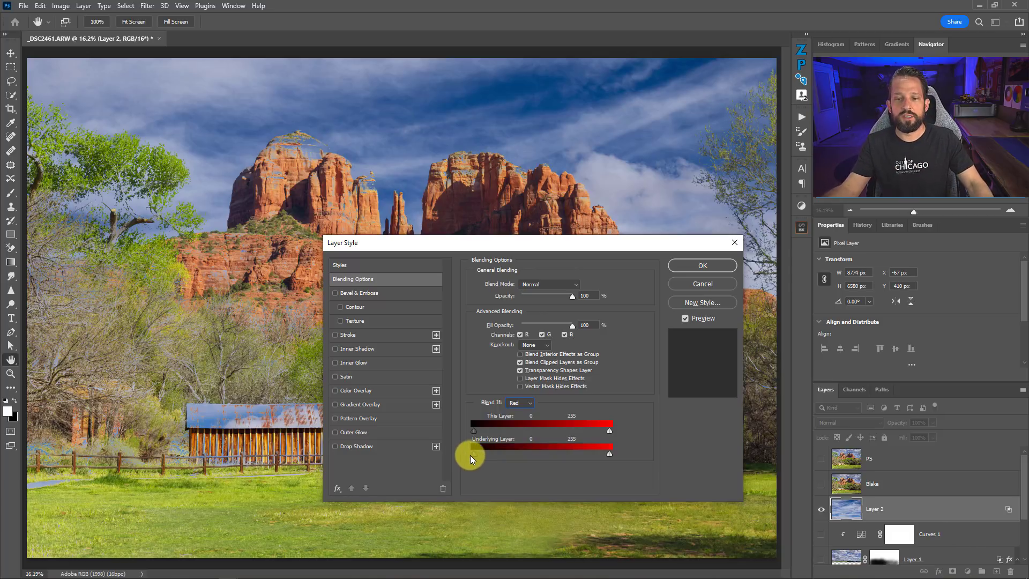
mouse_move(488, 453)
left_mouse_down()
mouse_move(522, 456)
mouse_move(475, 454)
left_mouse_up()
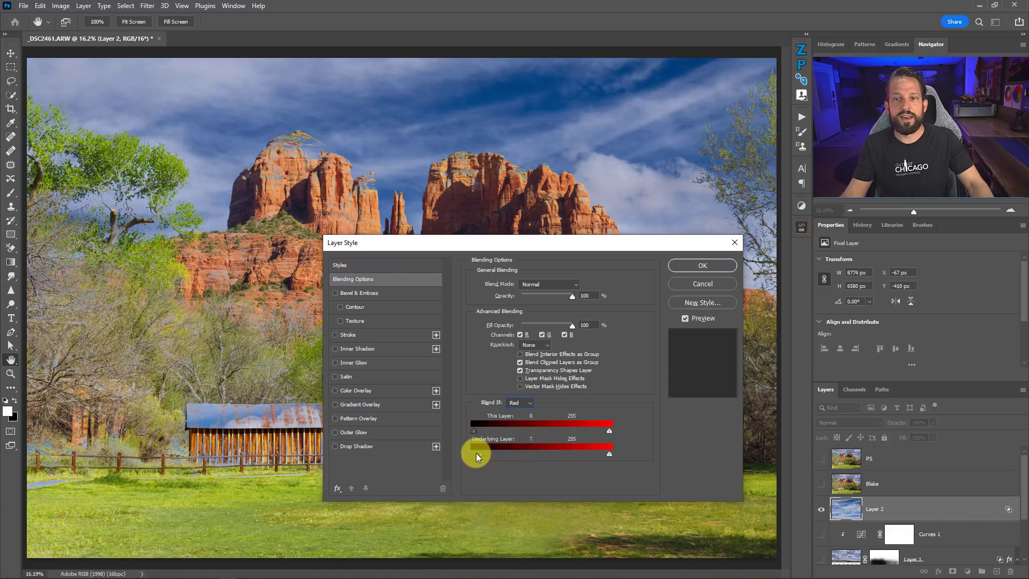
left_click_drag(609, 454, 581, 454)
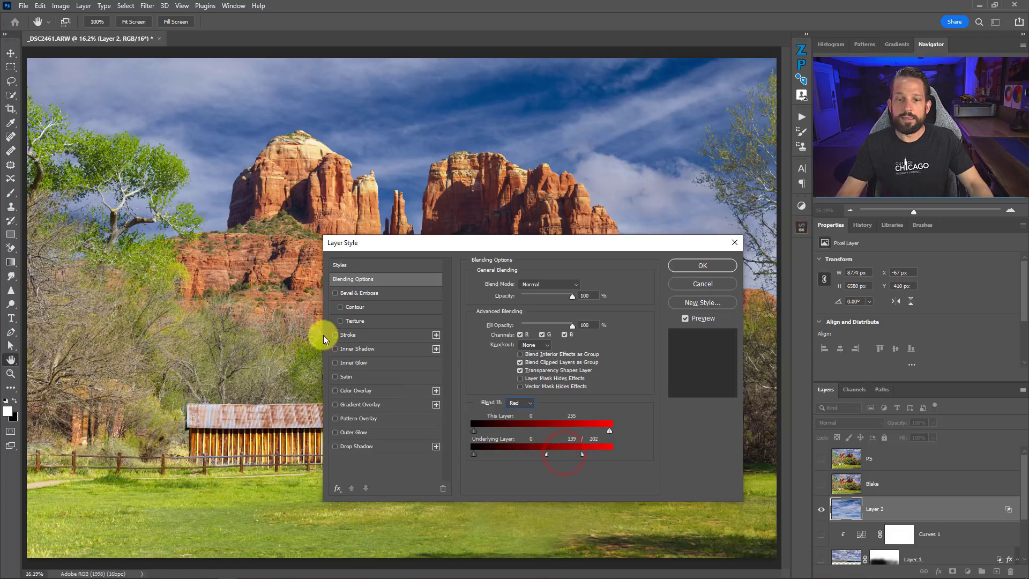
- Apply a magenta Color Overlay to Layer 2 and add a white layer mask to it
left_click(349, 390)
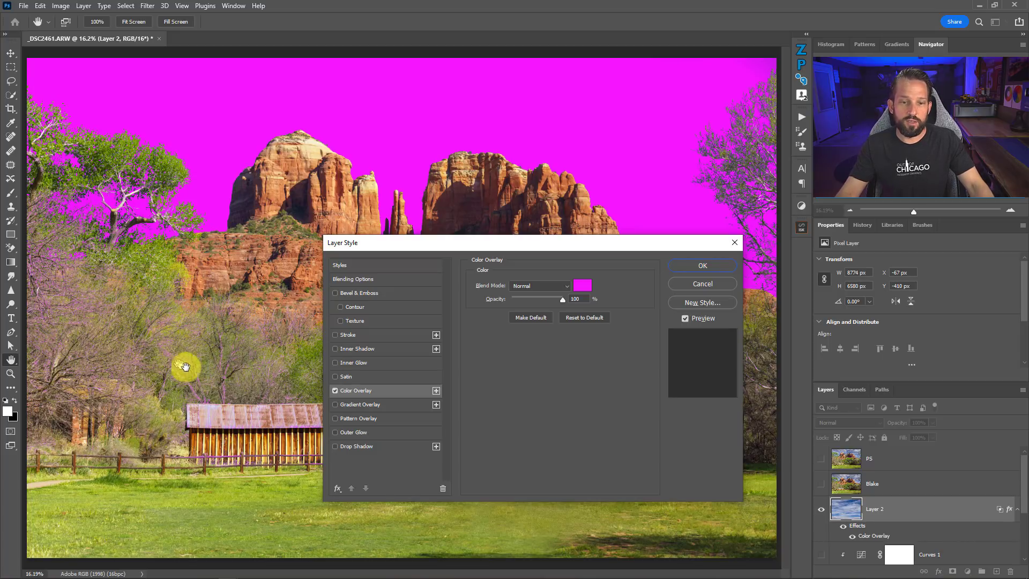
left_click(695, 266)
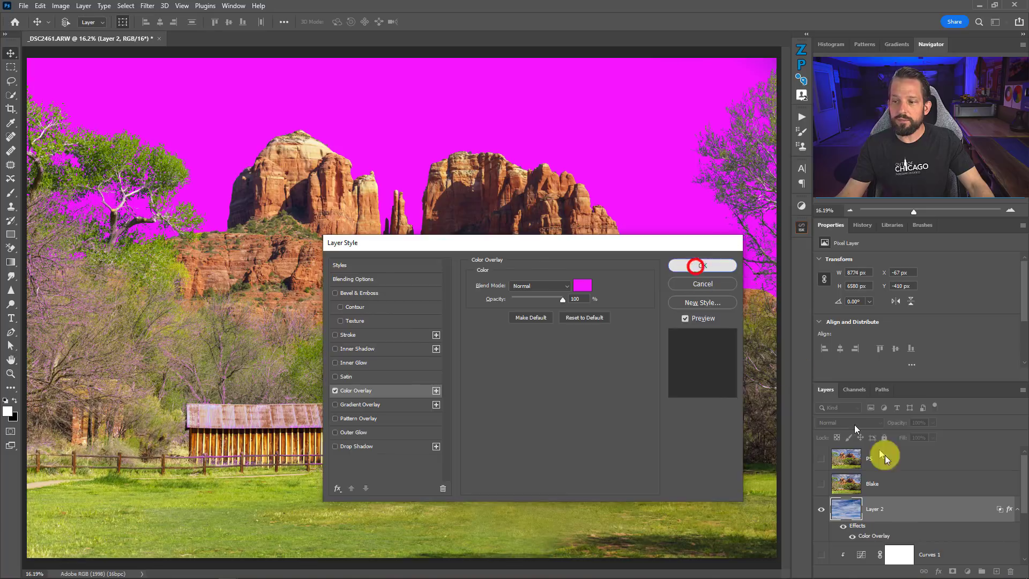
left_click(952, 572)
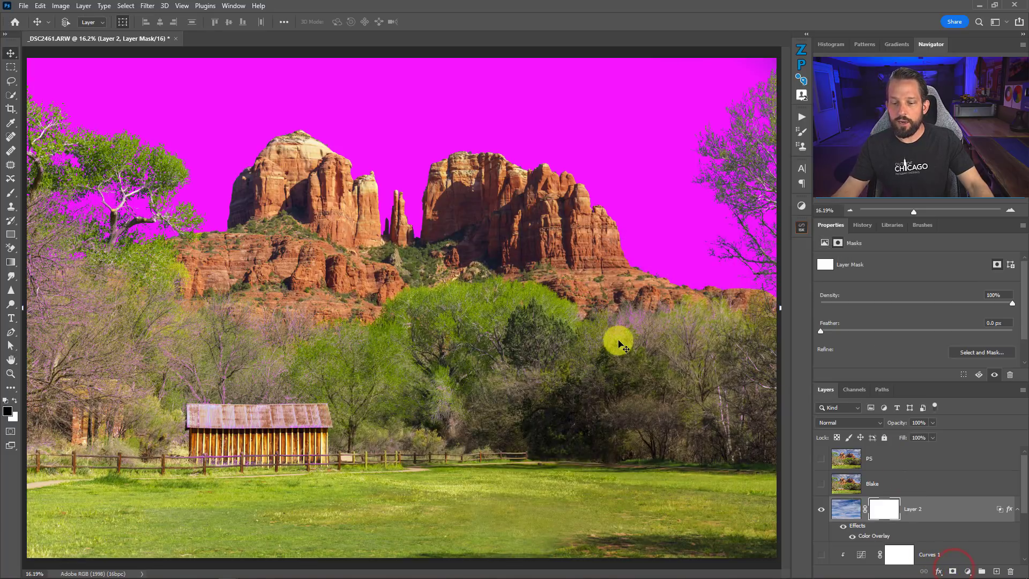
- Paint black on Layer 2's mask over the magenta-tinted trees with a 1600 px brush, and hide the Color Overlay
key("b")
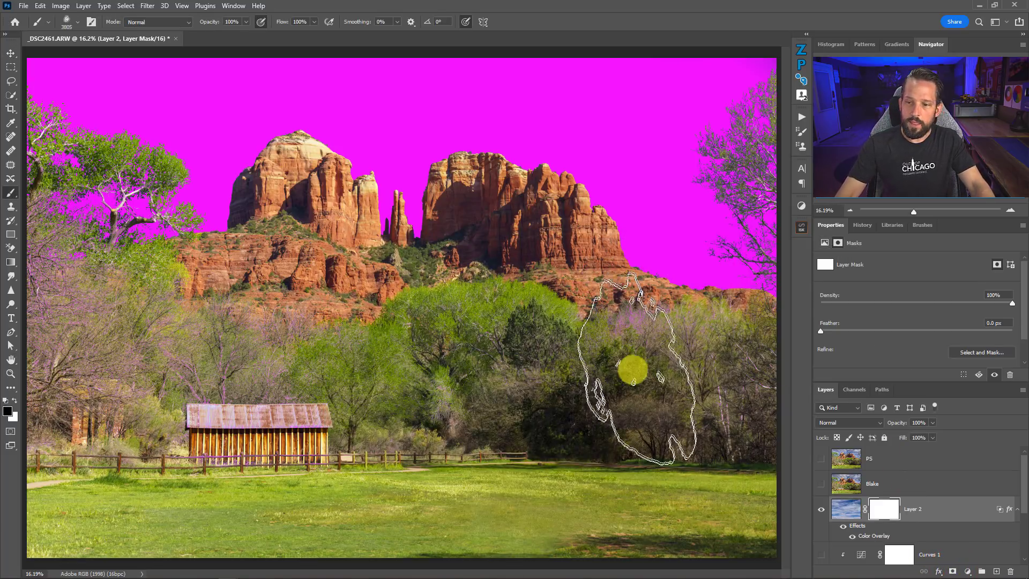
key("bracketleft")
key("bracketleft")
key("bracketleft")
key("bracketleft")
key("bracketleft")
key("bracketleft")
key("bracketleft")
key("bracketleft")
key("bracketleft")
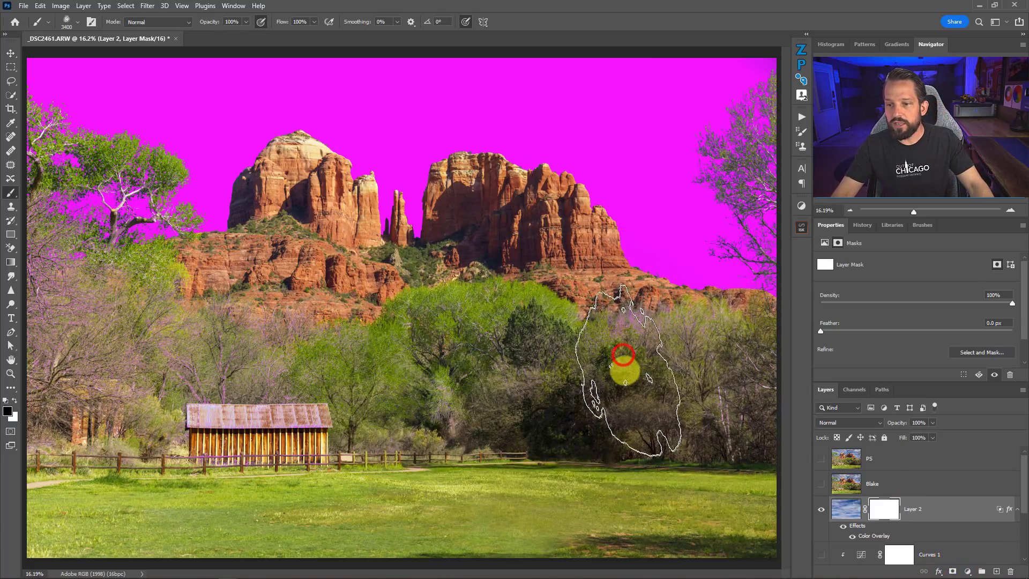
key("bracketleft")
key("bracketleft")
key("bracketleft")
key("bracketleft")
key("bracketleft")
key("bracketleft")
key("bracketleft")
key("bracketleft")
key("bracketleft")
key("bracketleft")
key("bracketleft")
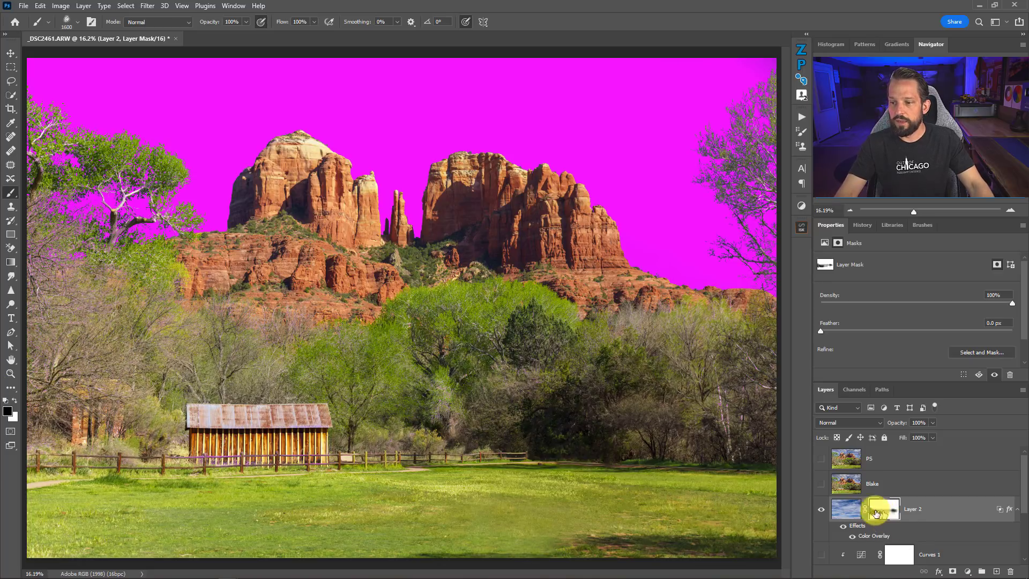
left_click(852, 536)
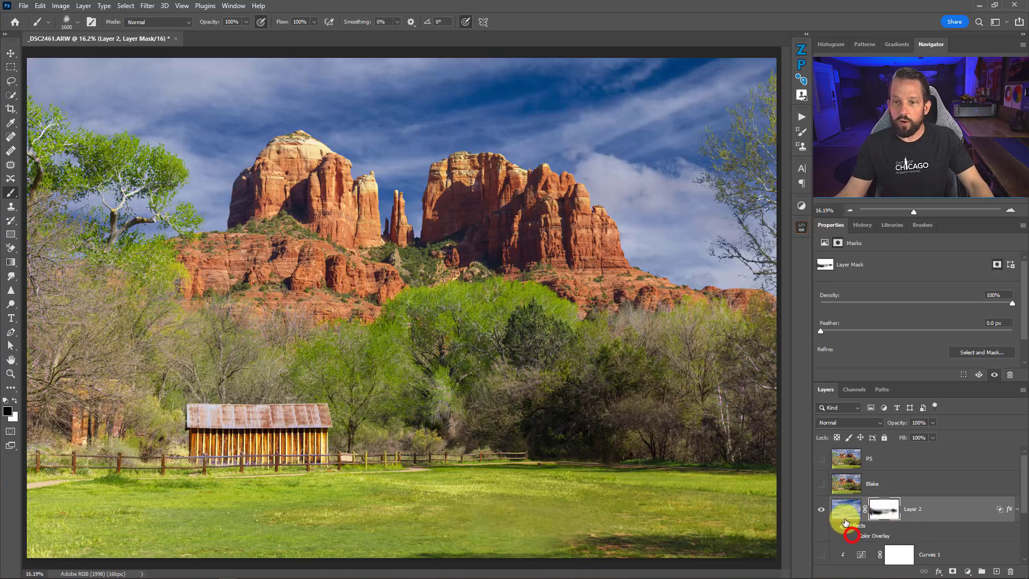
- Unlink Layer 2's cloud image from its layer mask and make the image, not the mask, active
left_click(855, 511)
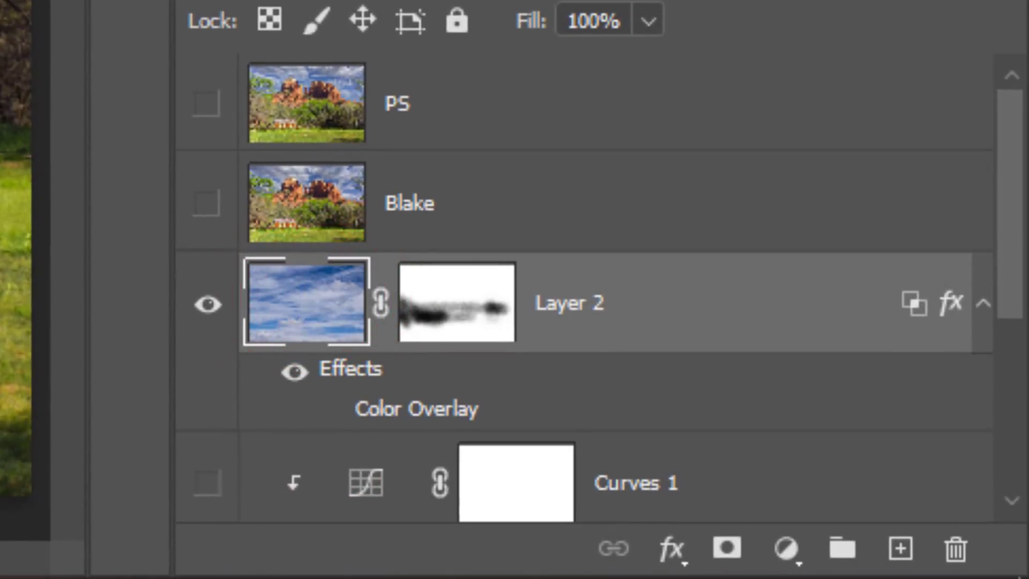
left_click(380, 305)
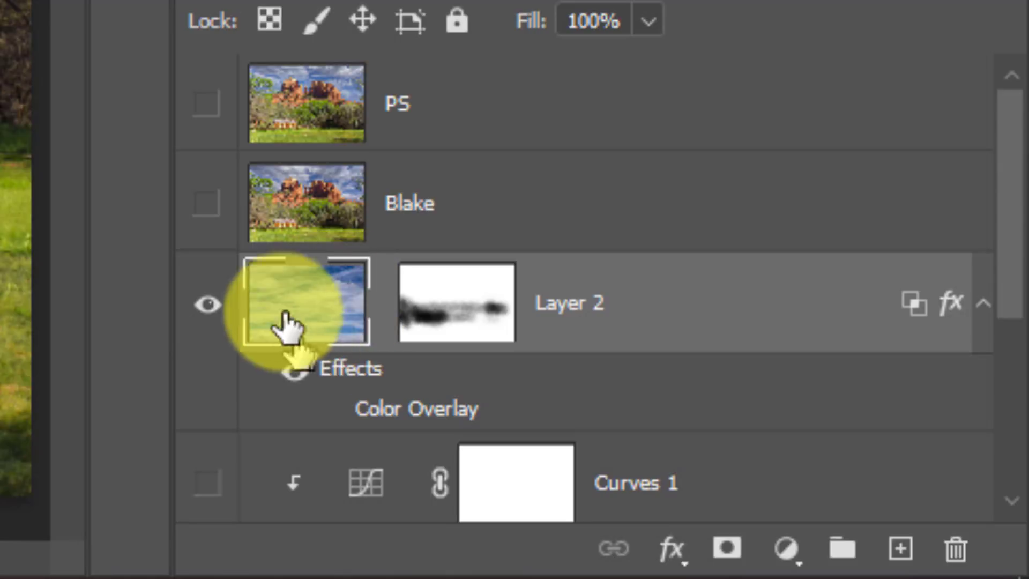
left_click(436, 302)
left_click(273, 306)
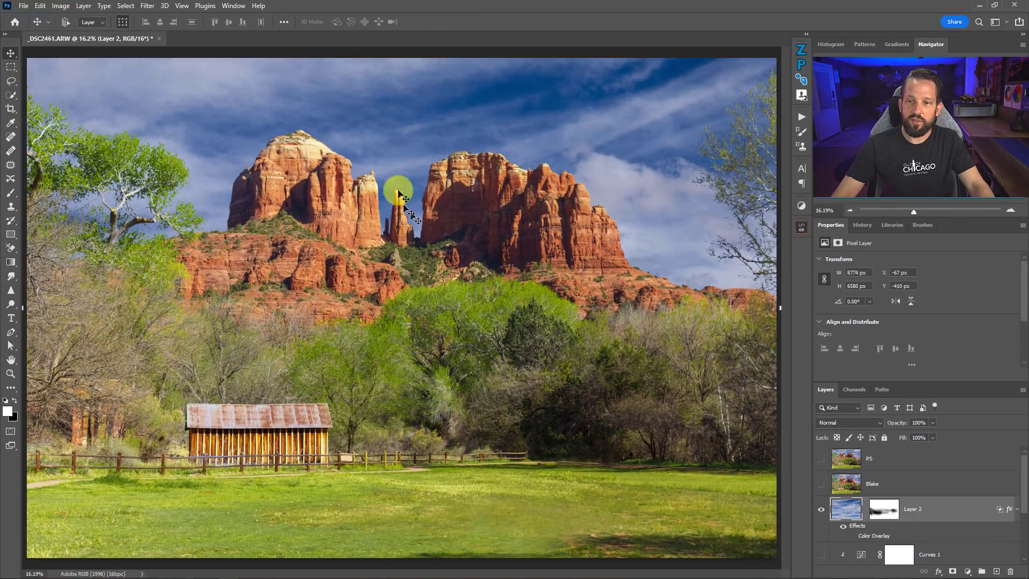
- Move Layer 2's cloud image straight up behind the rocks to a Y position of about -3543 px
left_click_drag(393, 158, 381, 122)
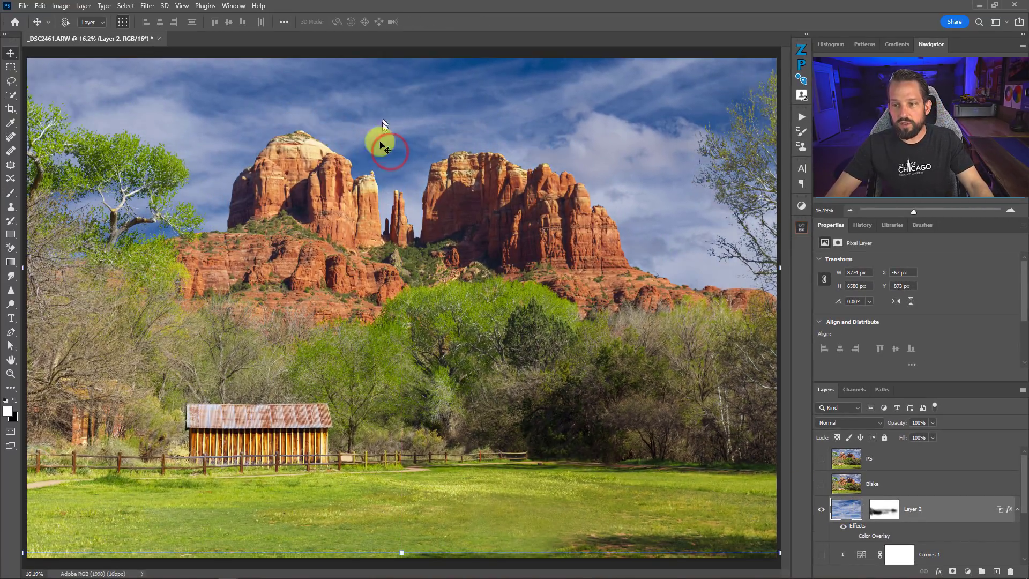
left_click_drag(414, 168, 402, 103)
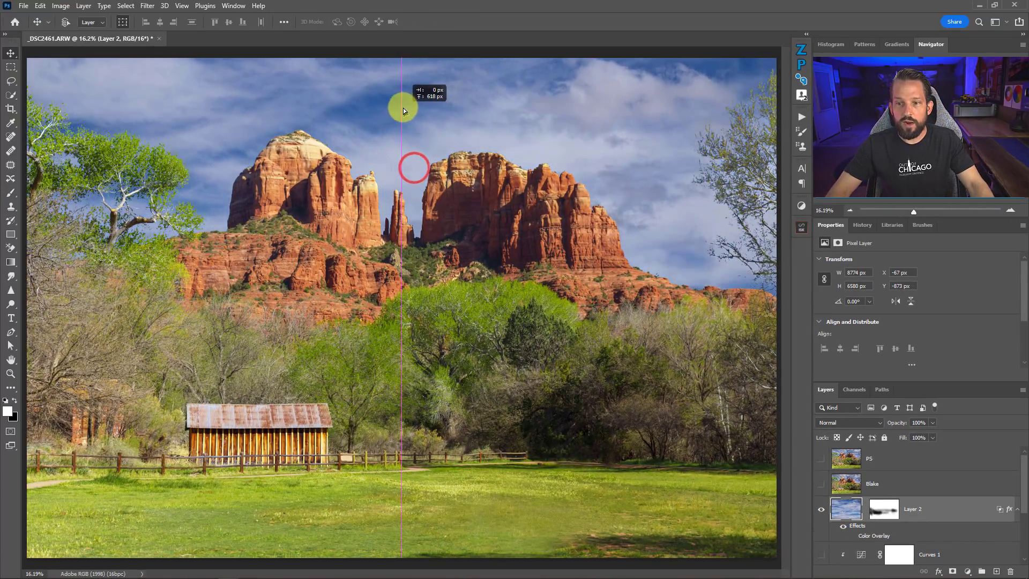
left_click_drag(381, 167, 376, 83)
mouse_move(384, 161)
left_mouse_down()
mouse_move(377, 88)
mouse_move(383, 141)
left_mouse_up()
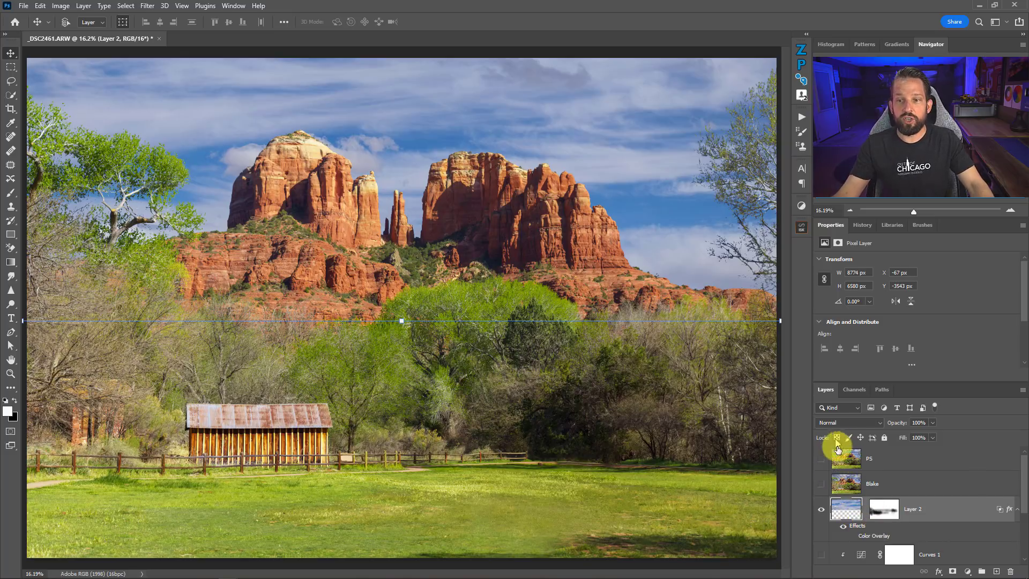
- Add a Curves adjustment clipped to Layer 2 and raise its RGB midtones slightly to brighten the new clouds
left_click(967, 571)
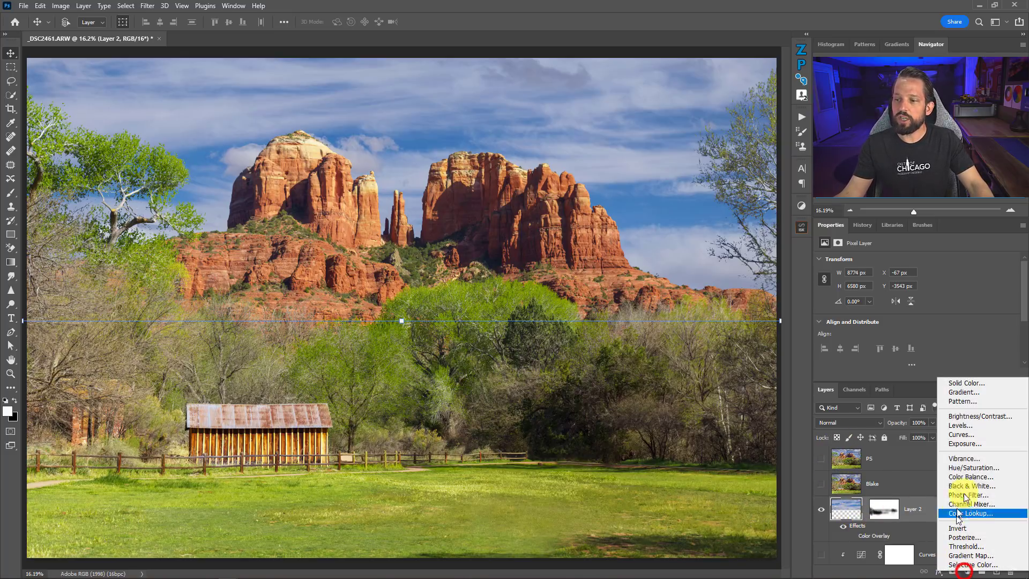
left_click(966, 434)
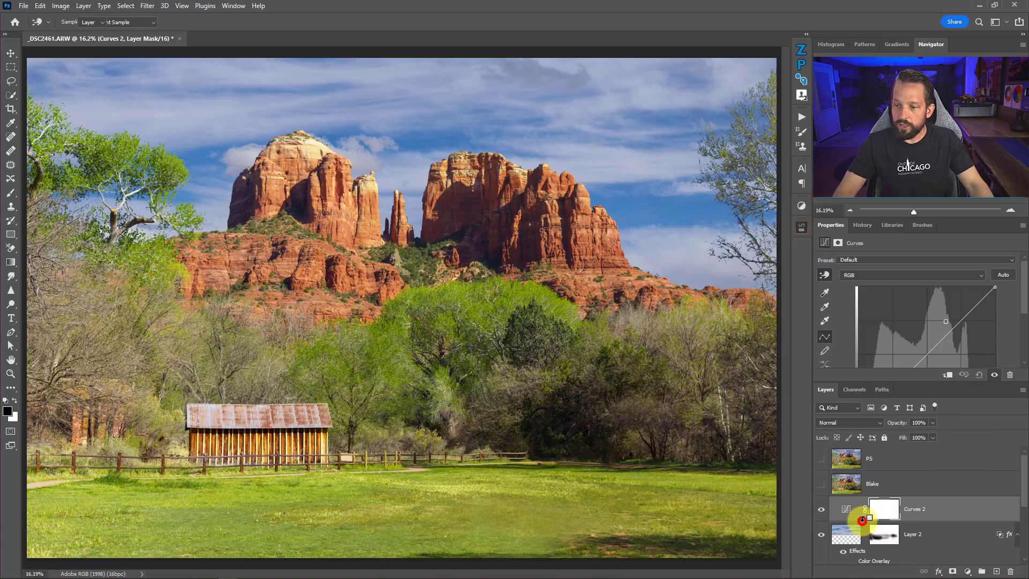
left_click(862, 519, "alt")
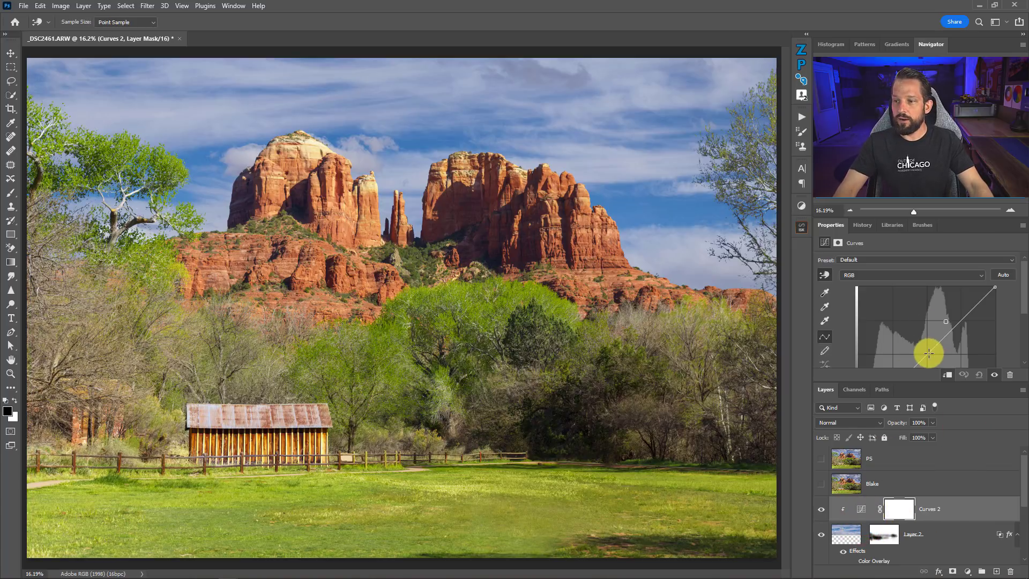
left_click_drag(927, 353, 922, 344)
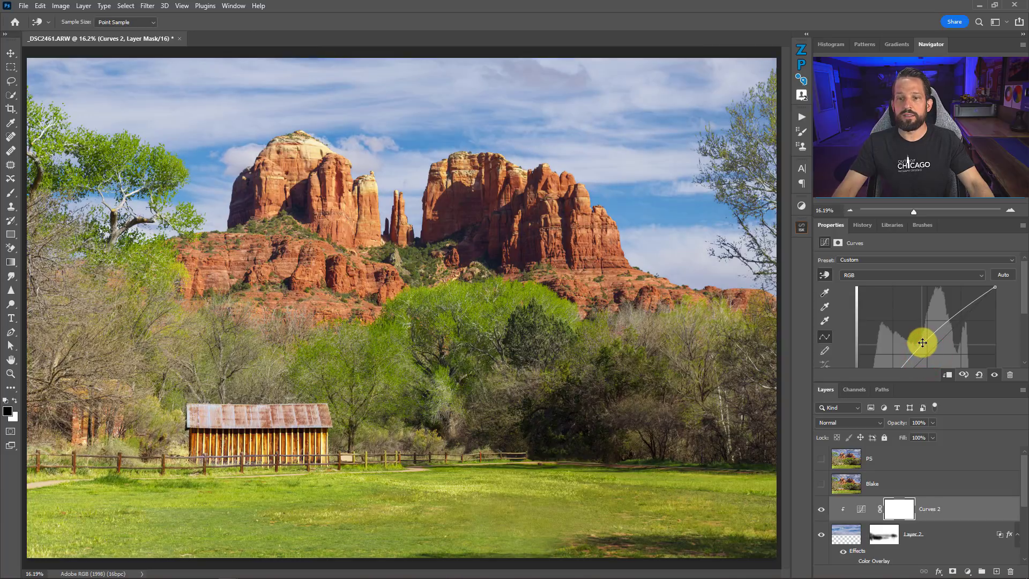